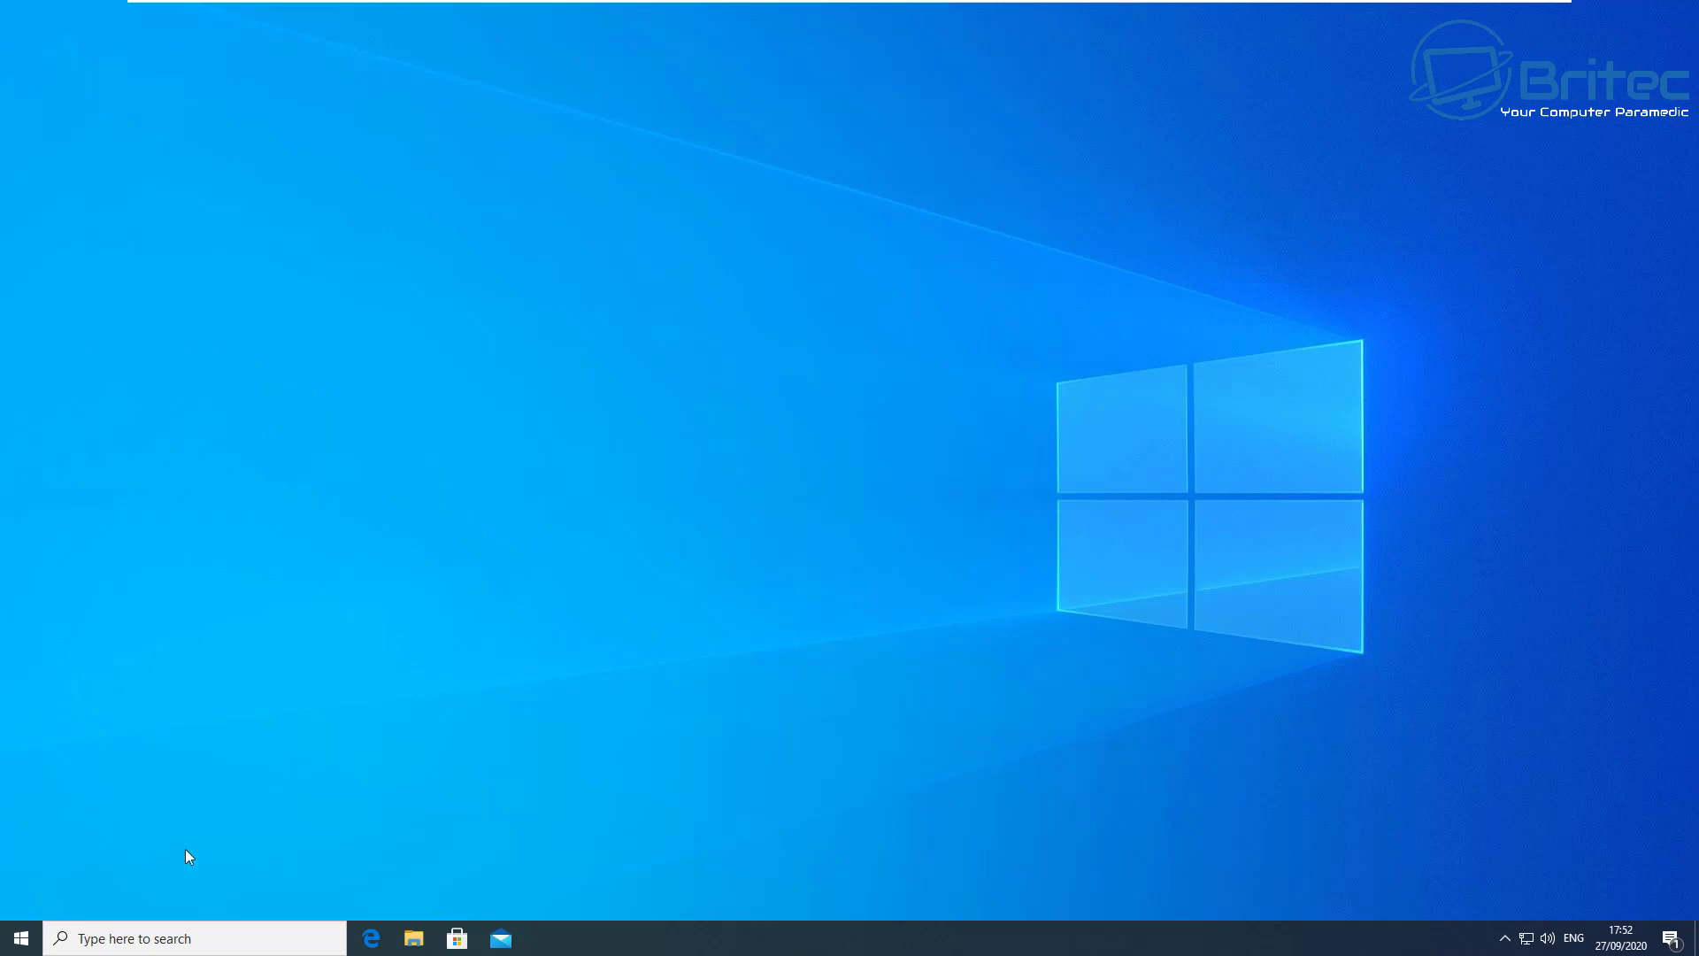
- Go to the Windows Insider Program page under Settings' Update & Security section
left_click(21, 938)
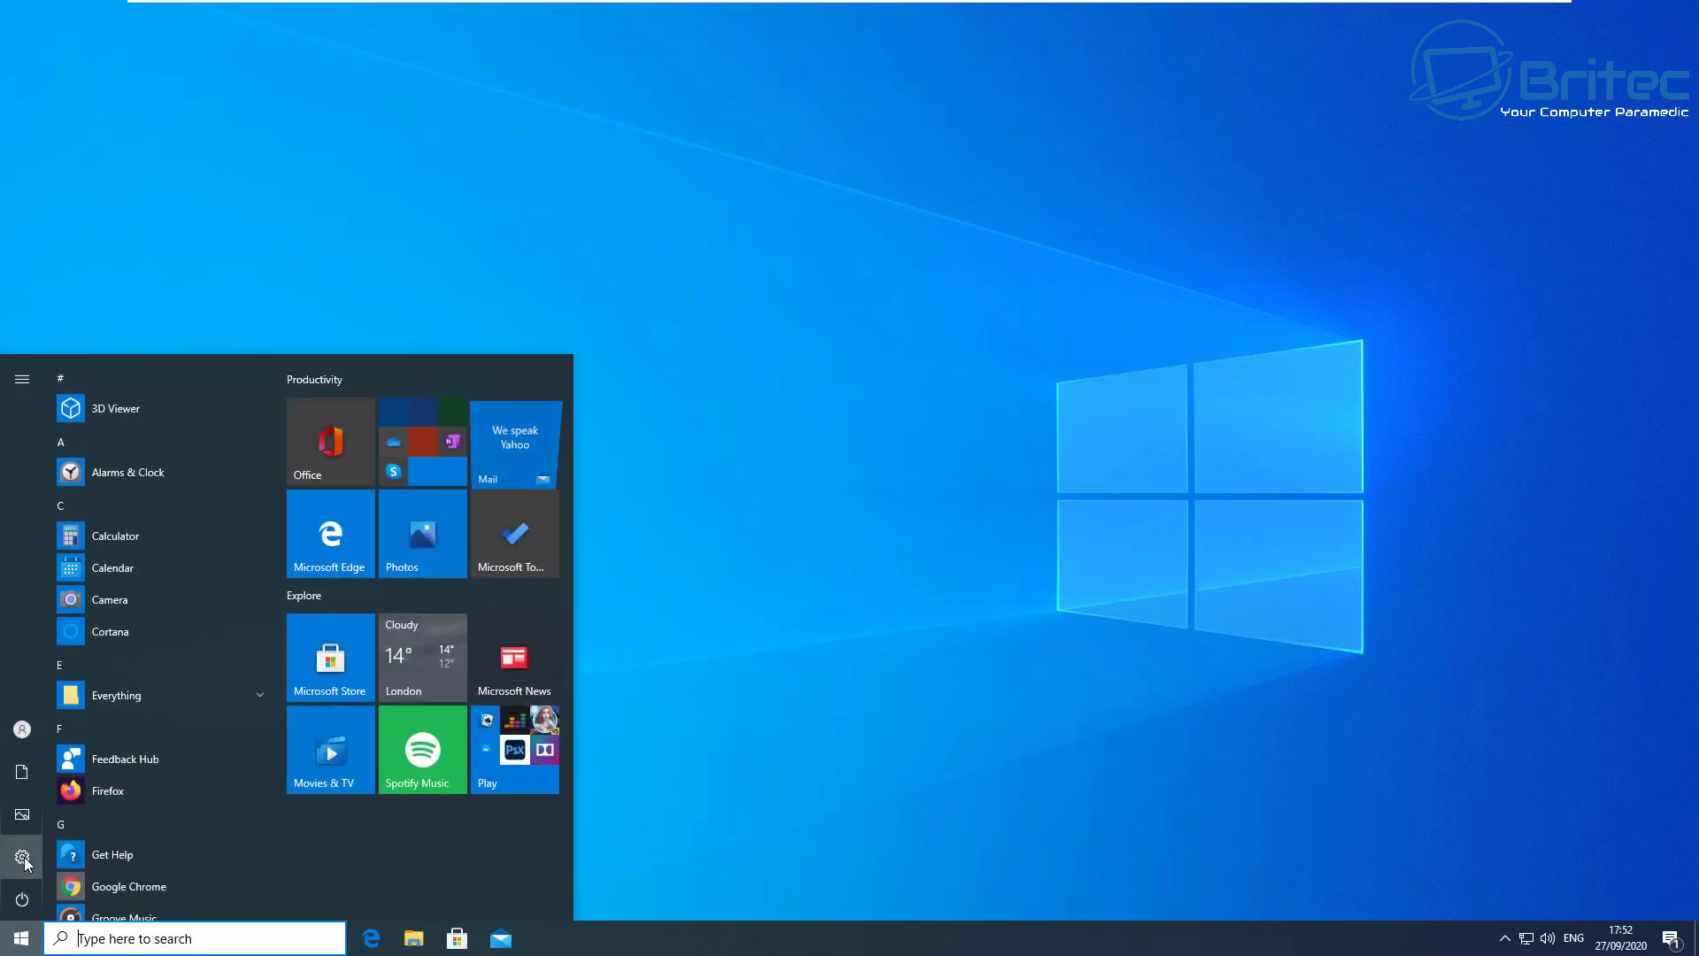
left_click(23, 858)
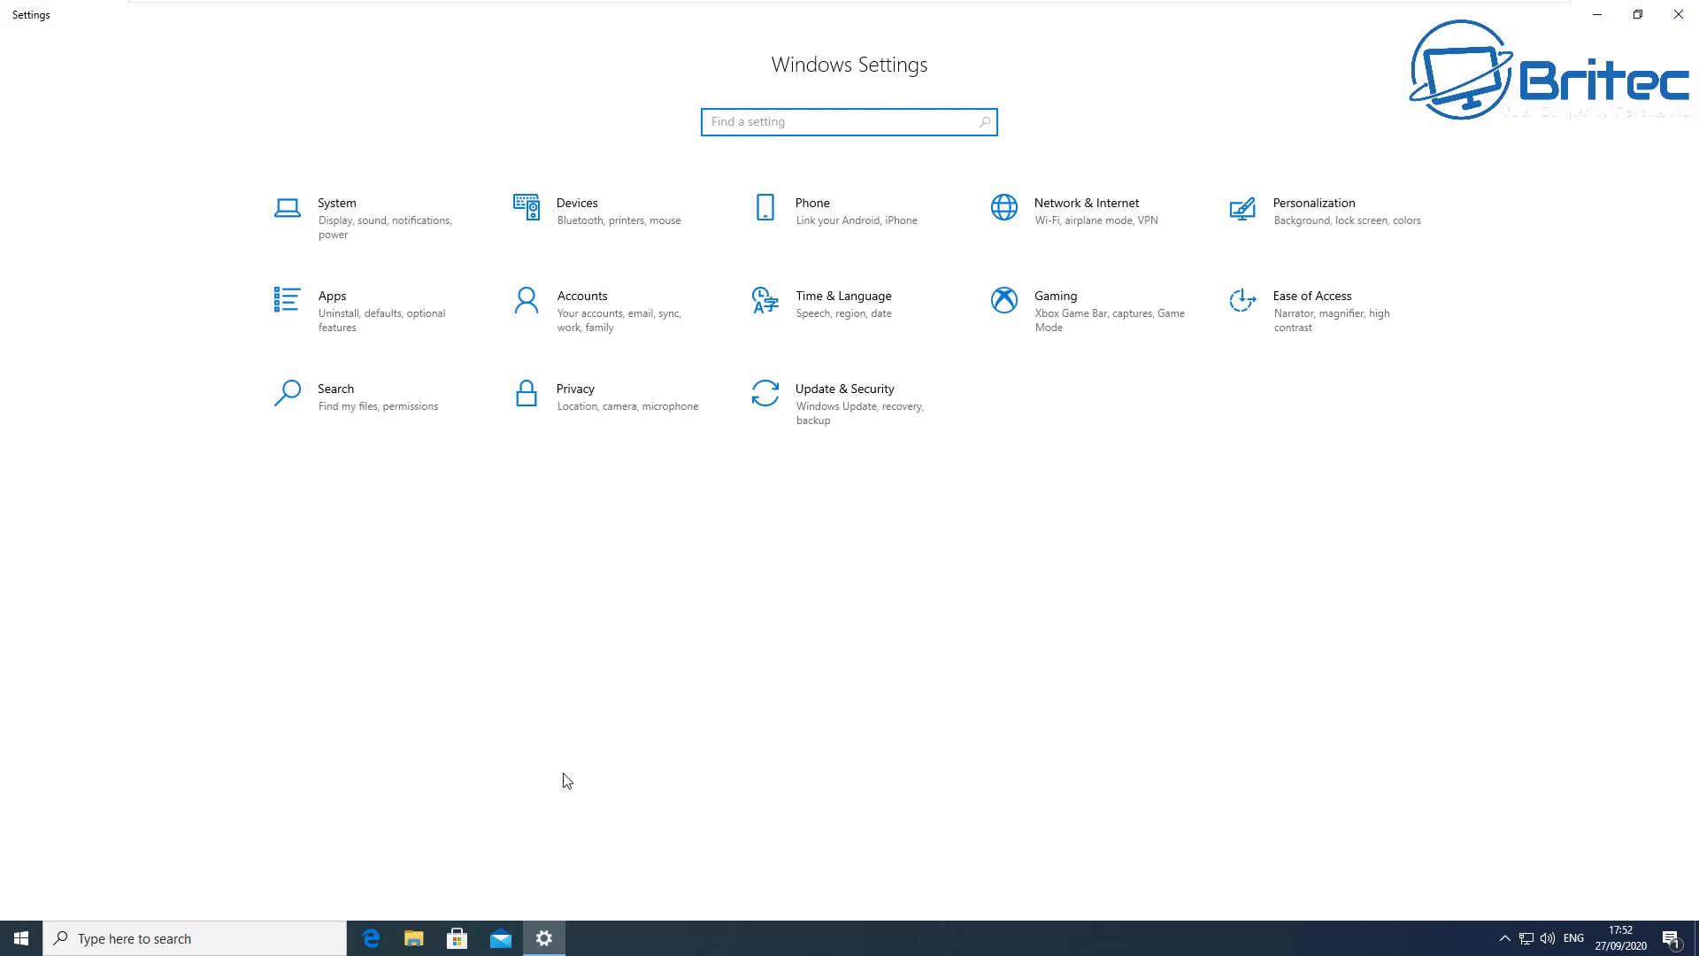
left_click(863, 426)
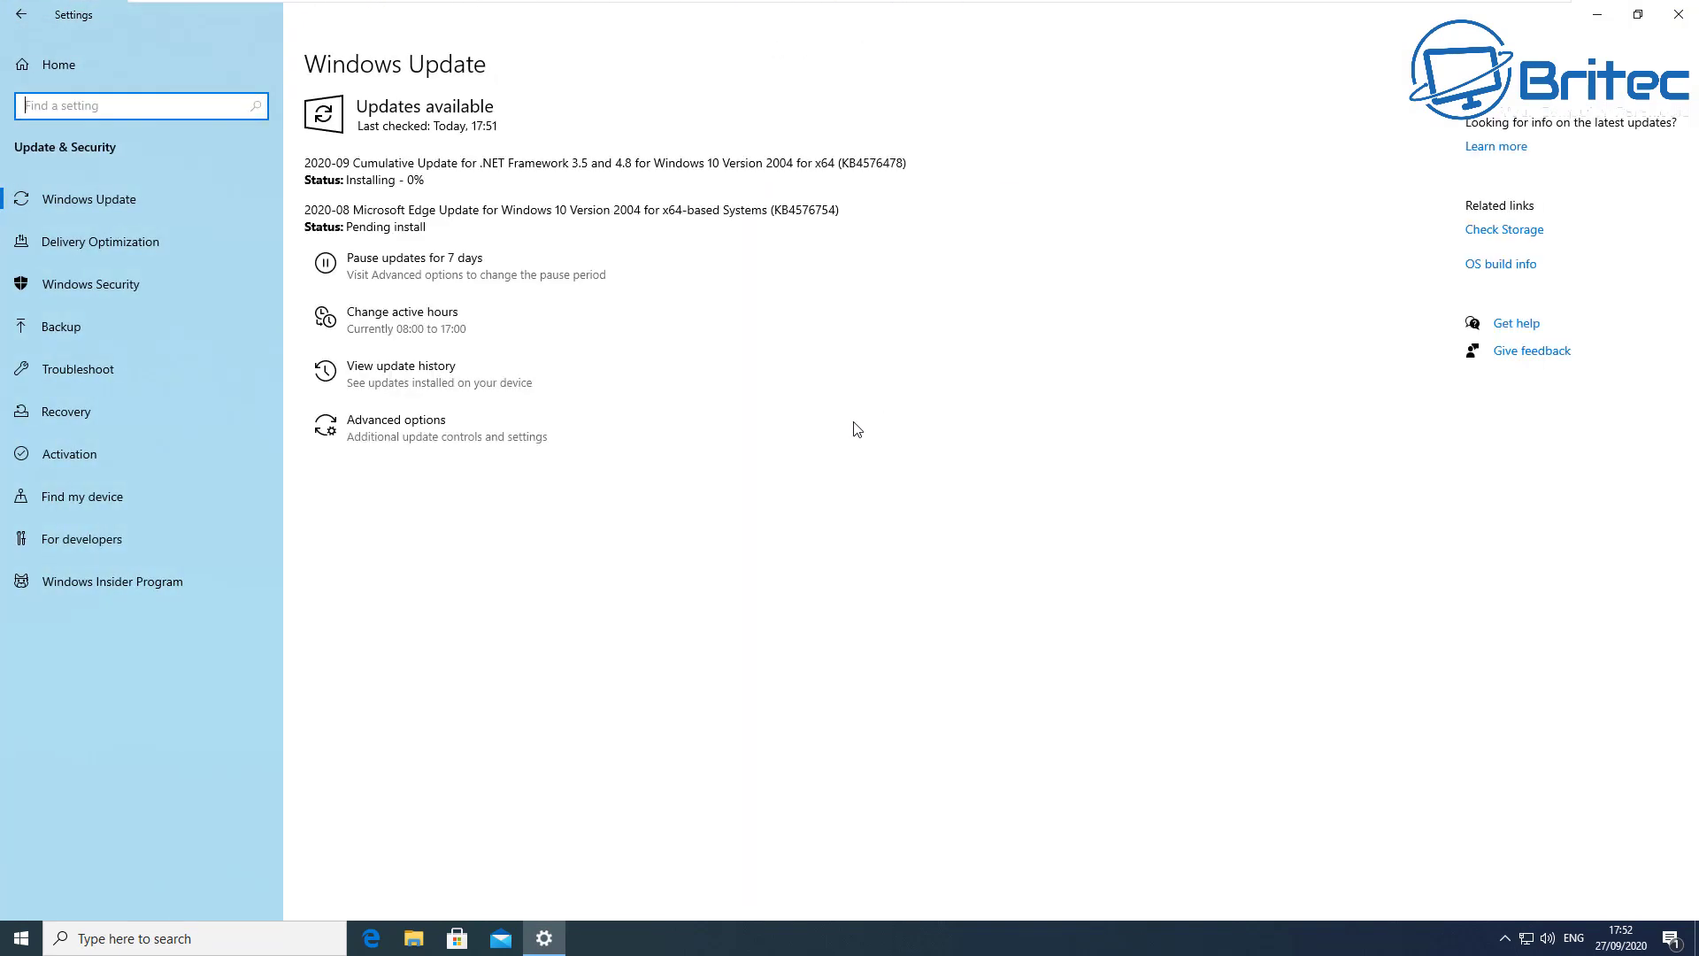
left_click(175, 587)
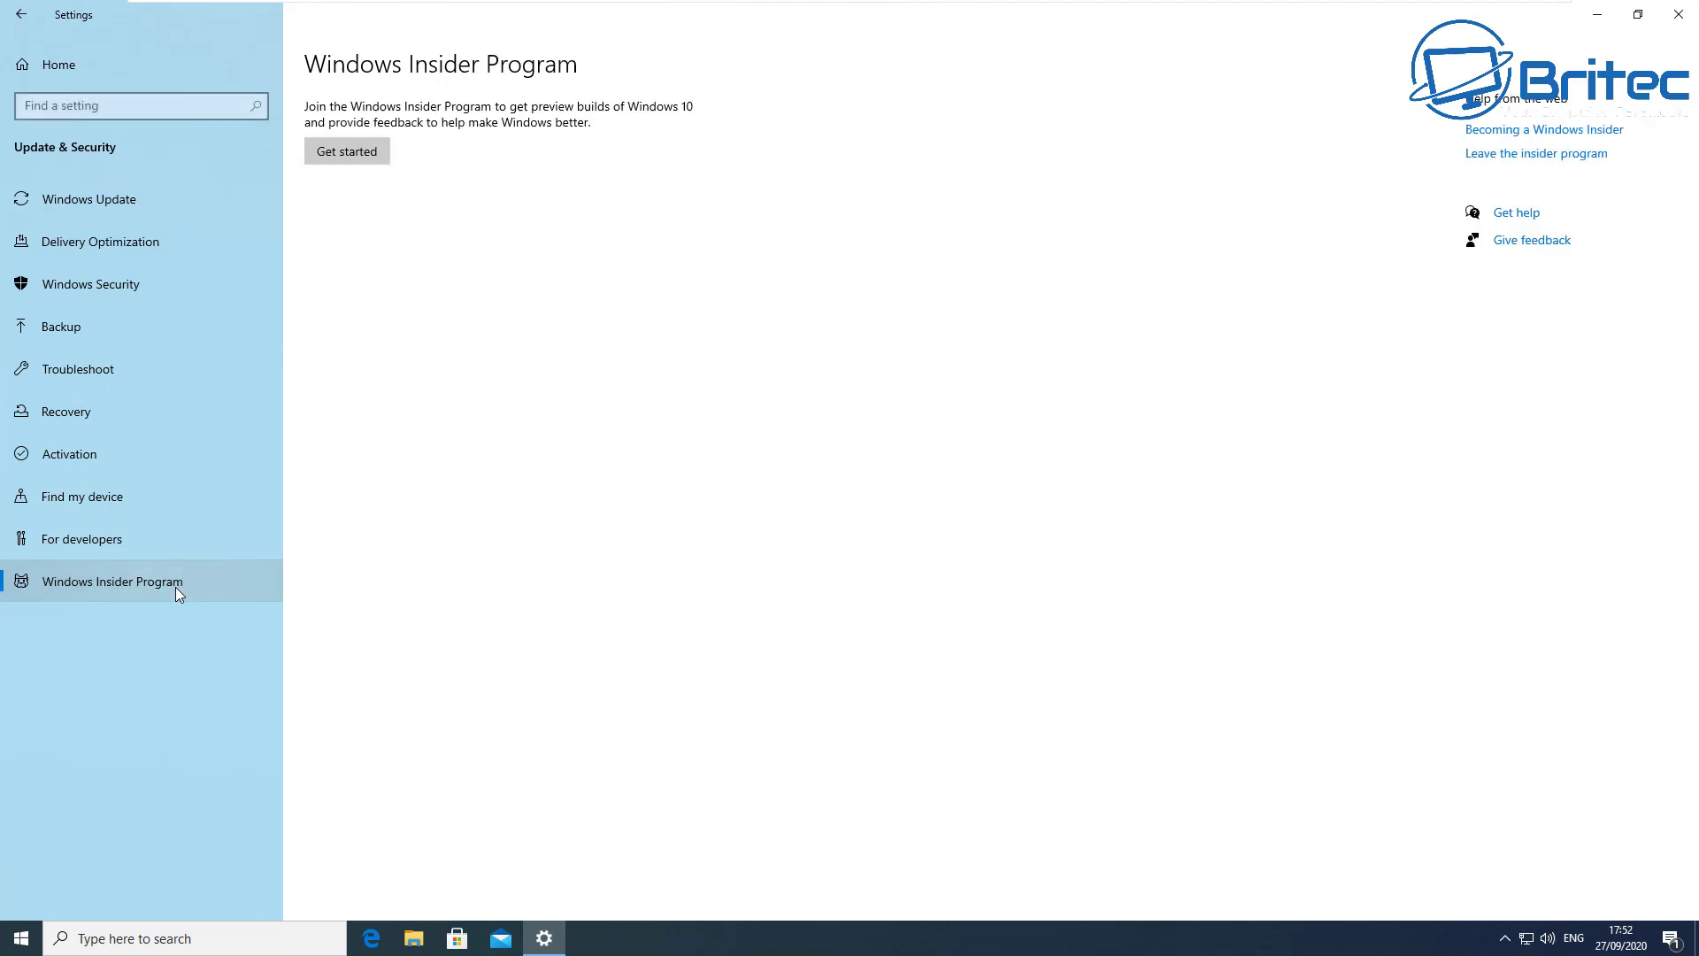
- Start joining the Insider Program and link a Microsoft account by signing in with its credentials
left_click(359, 151)
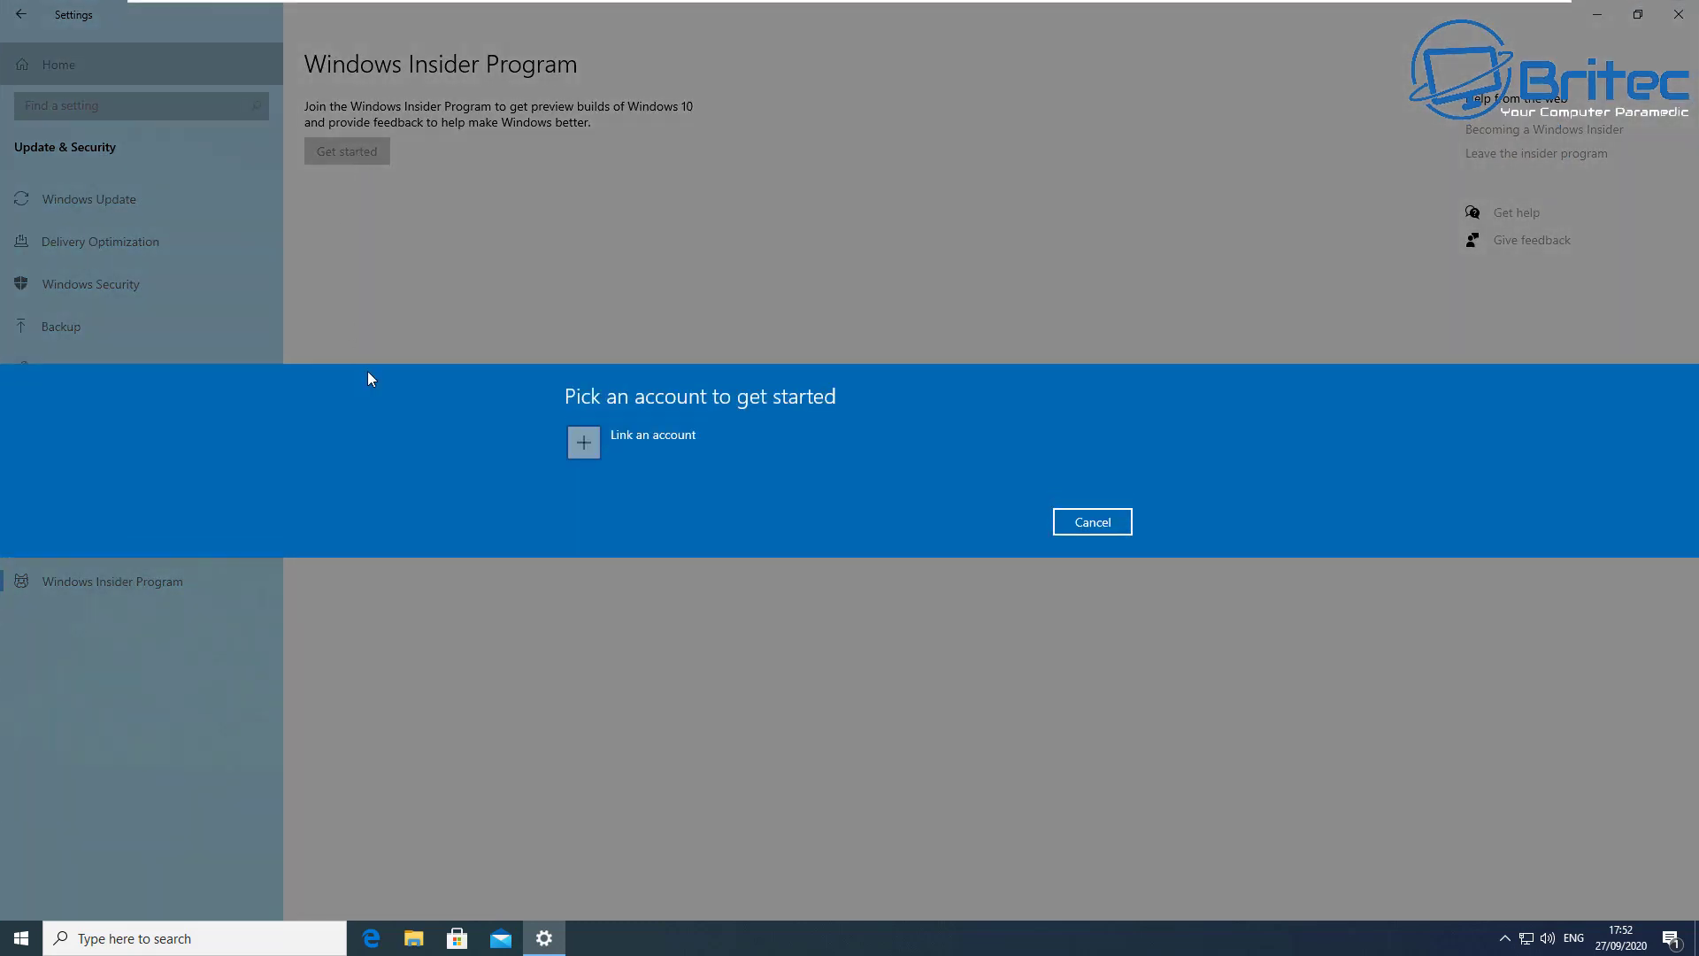
left_click(583, 447)
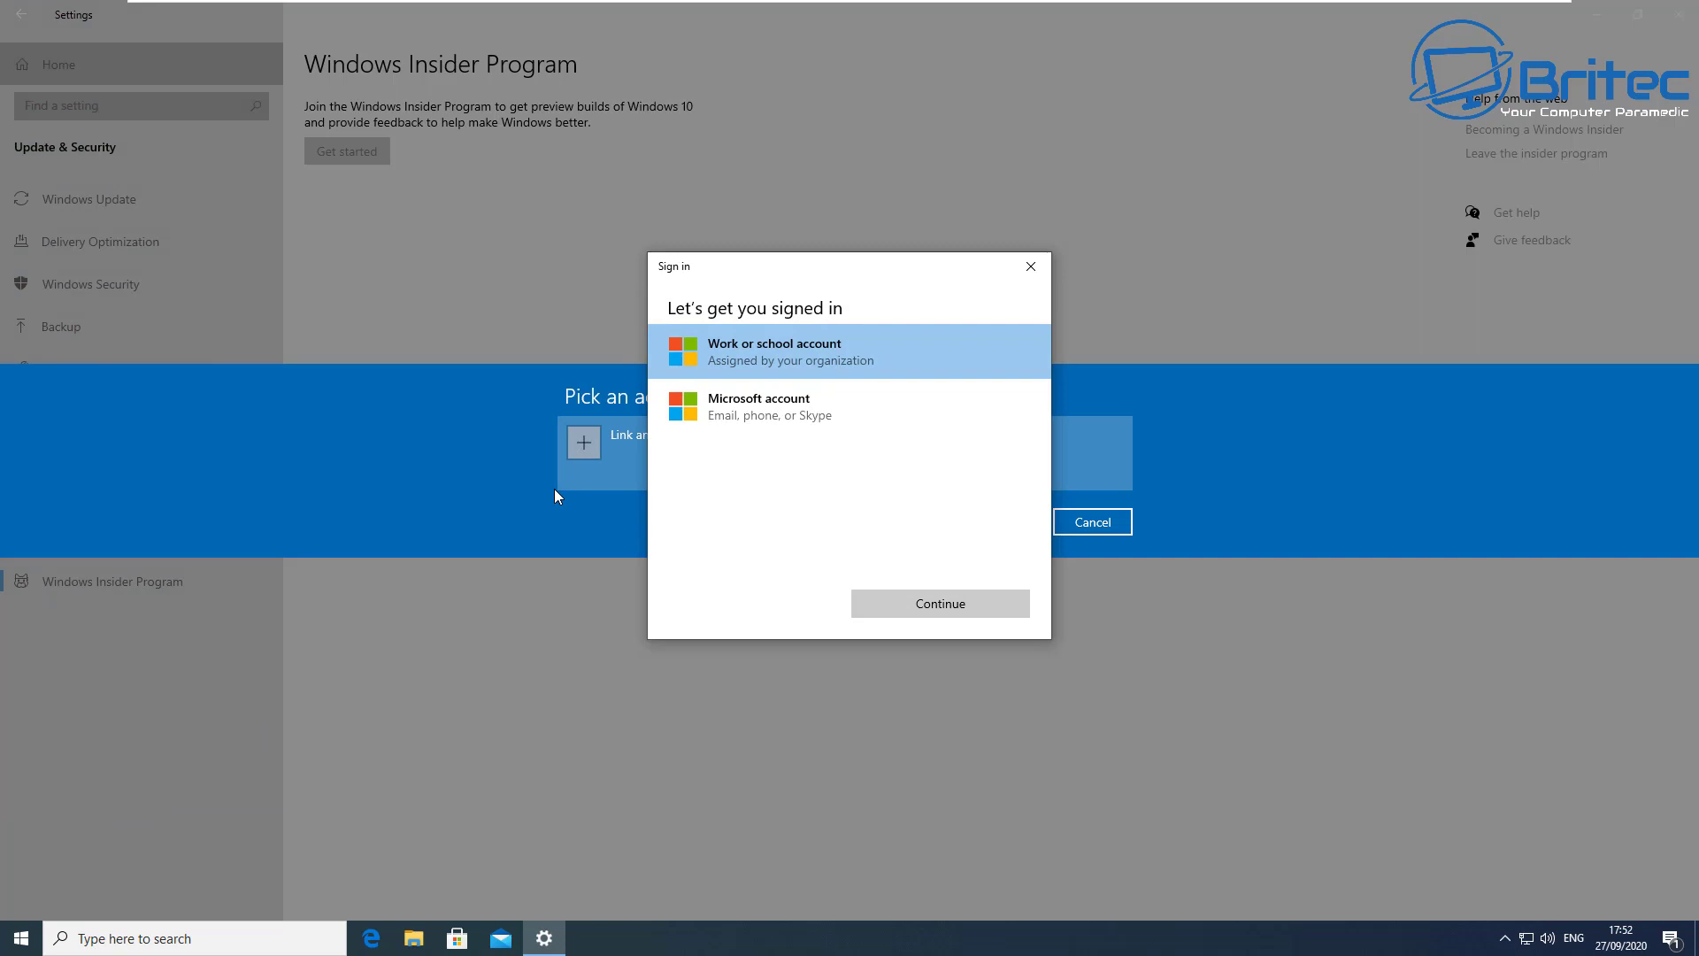
left_click(746, 422)
left_click(925, 603)
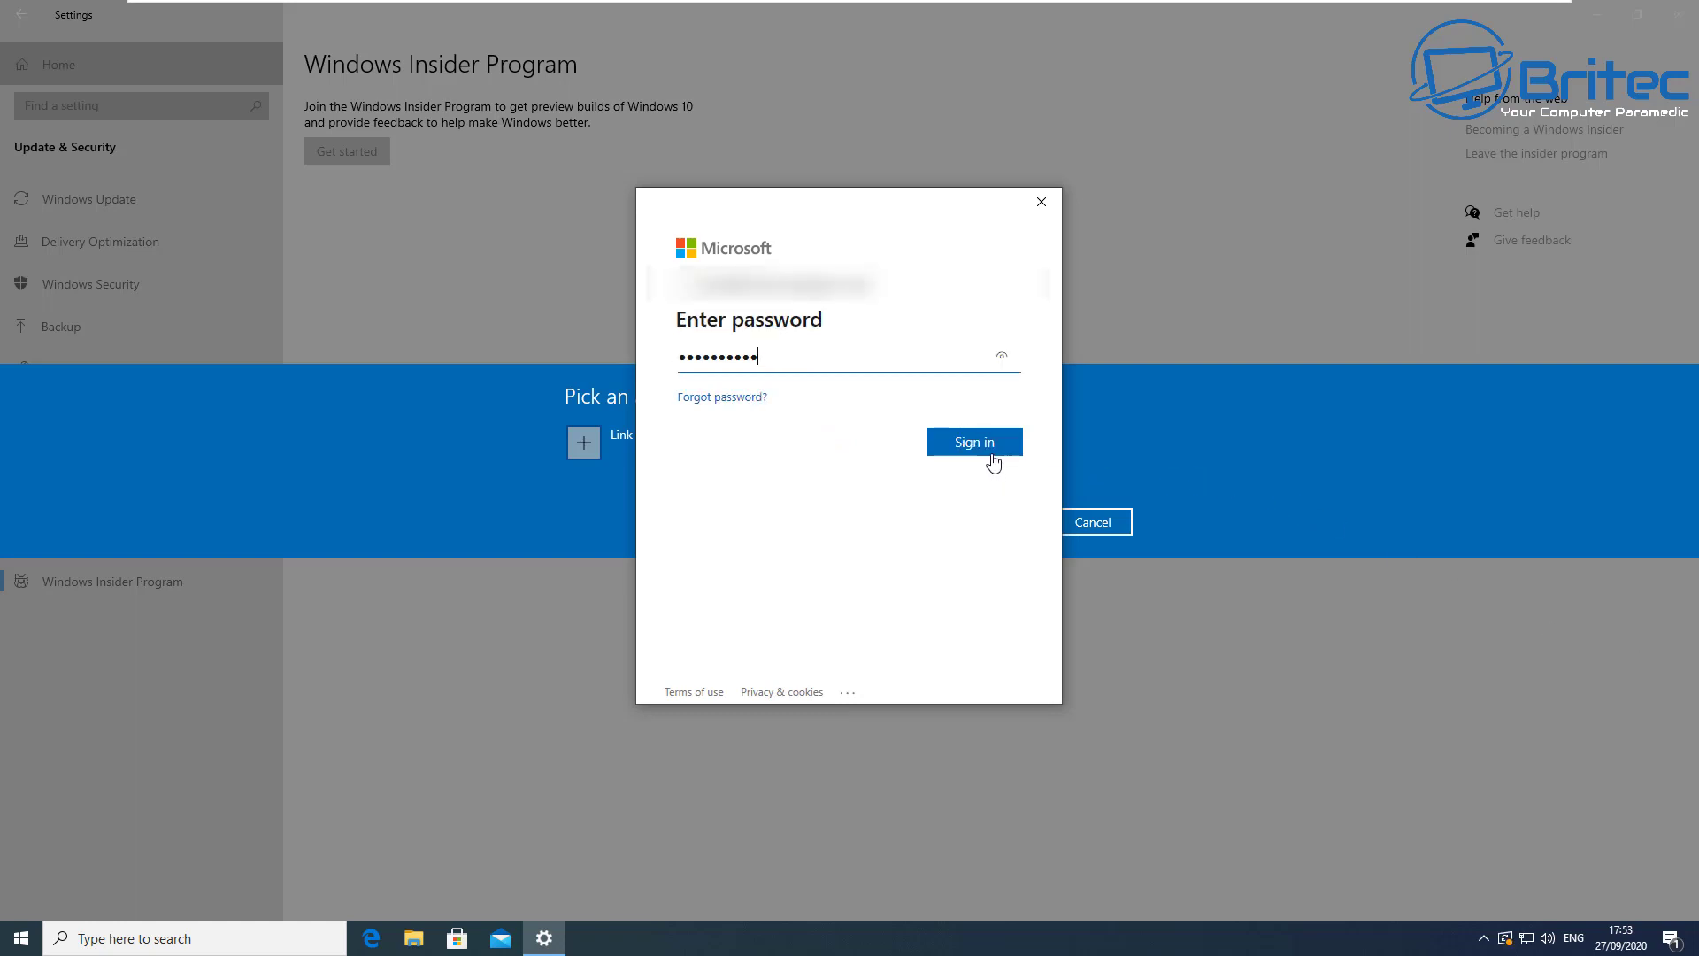
left_click(991, 450)
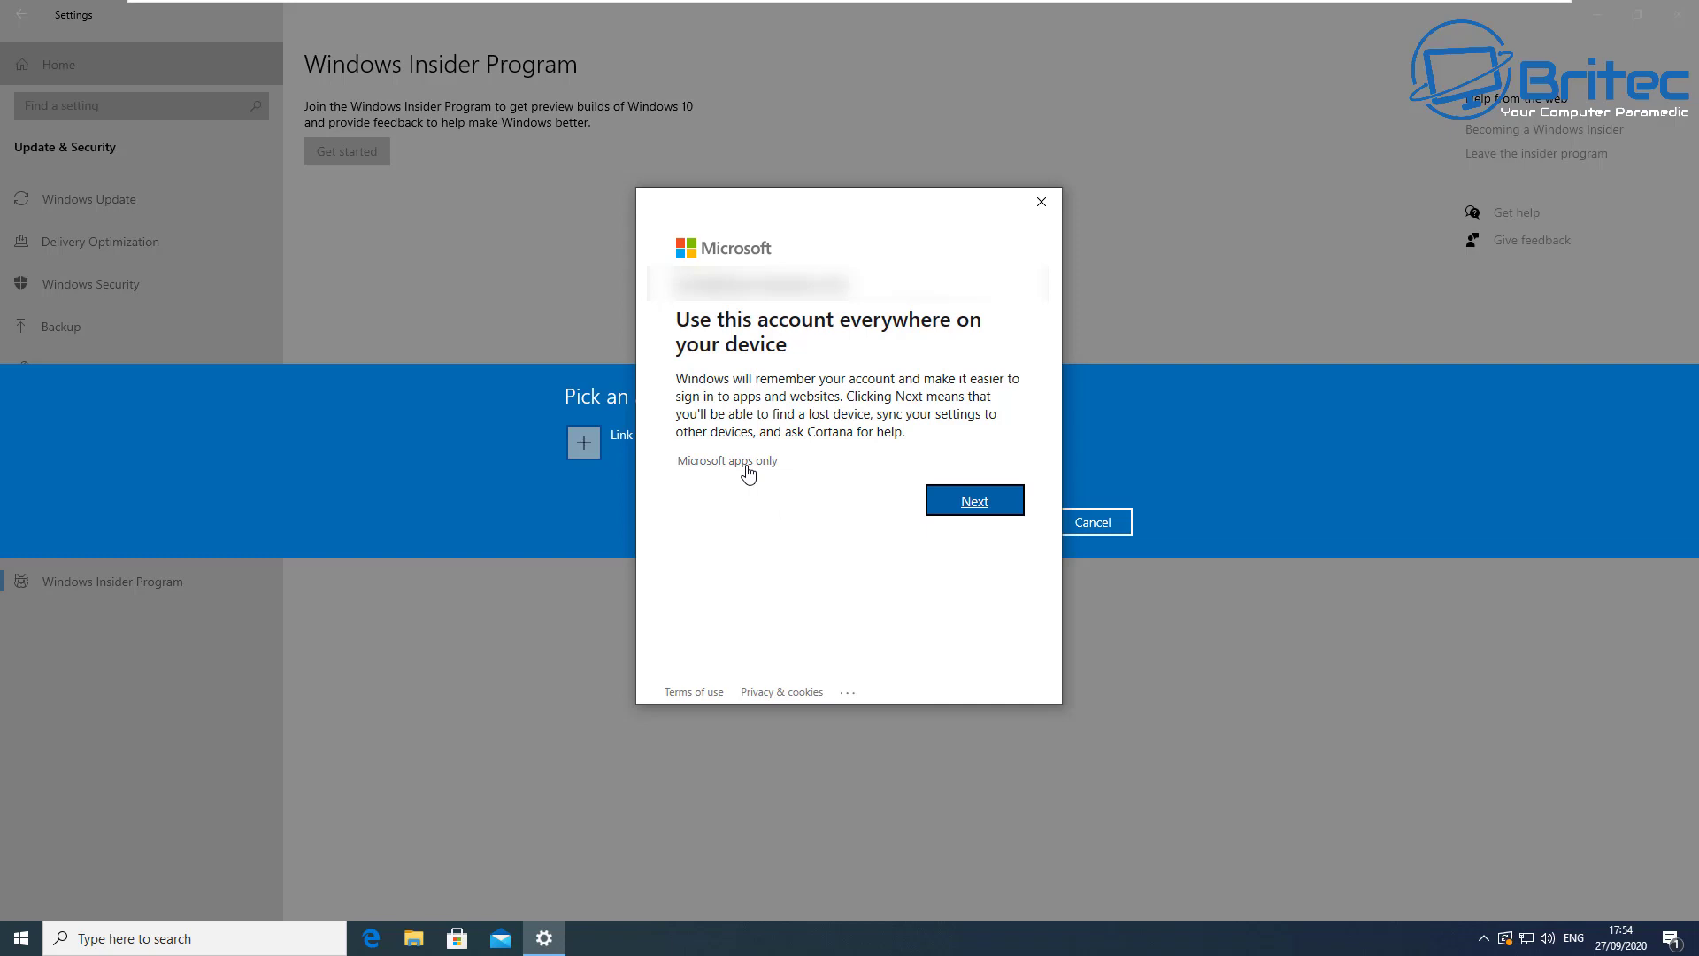
- Limit the account to Microsoft apps only, then register as an Insider and accept the agreement
left_click(746, 467)
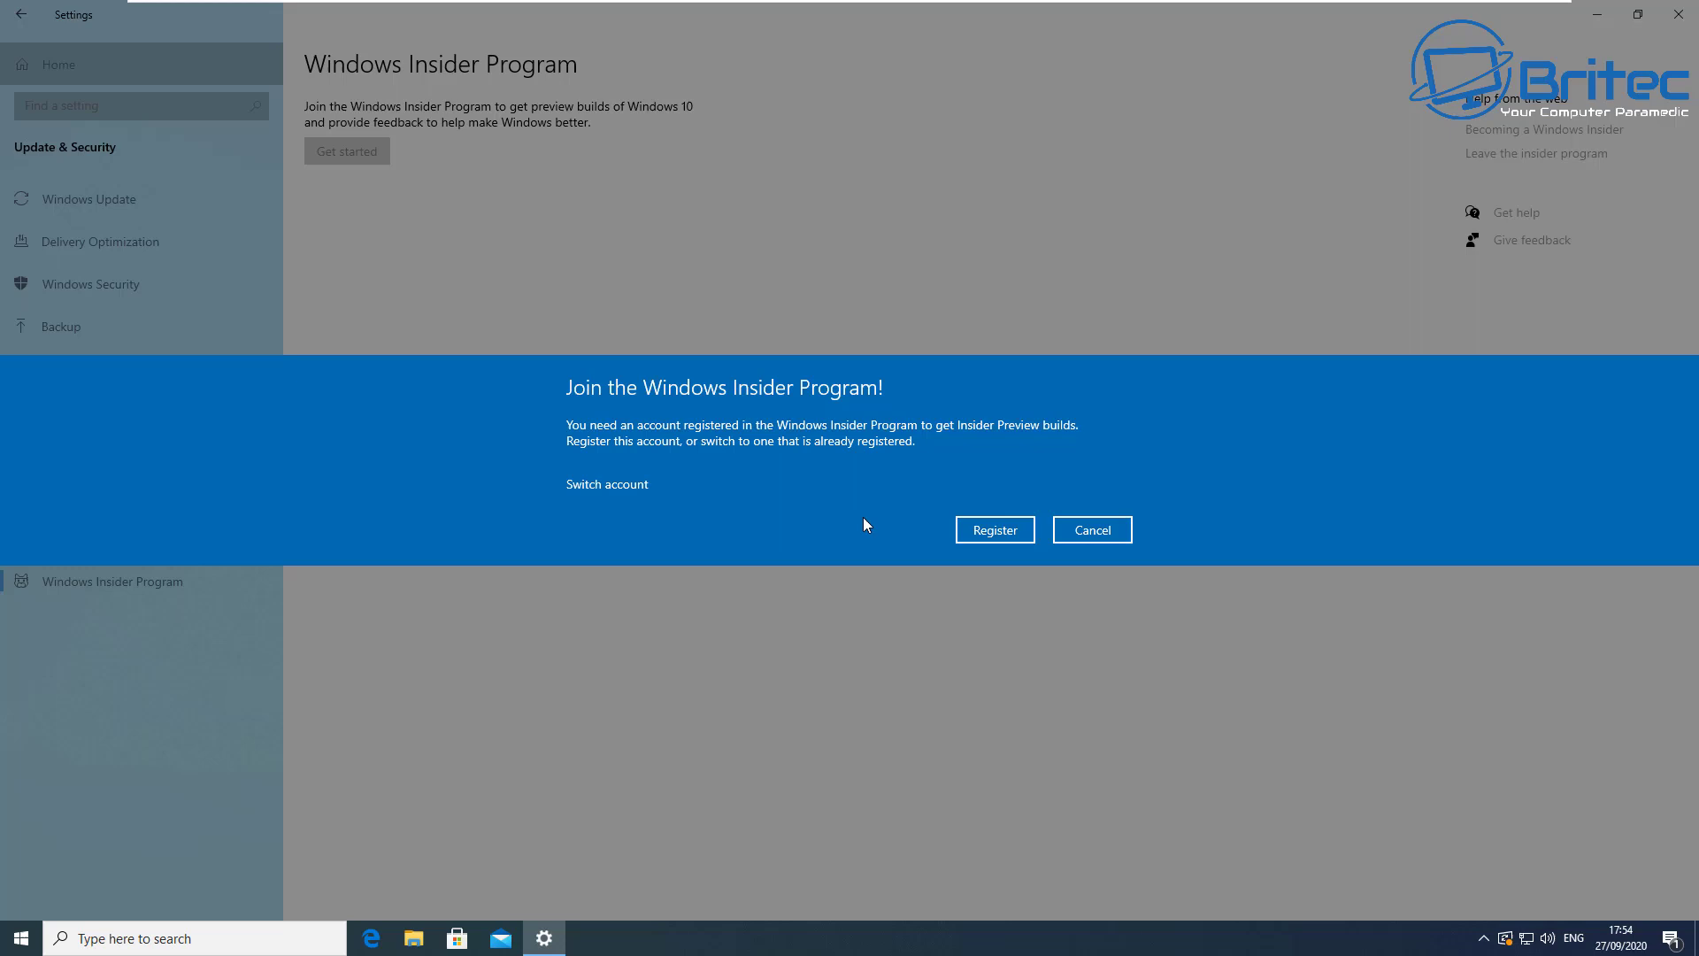
left_click(985, 535)
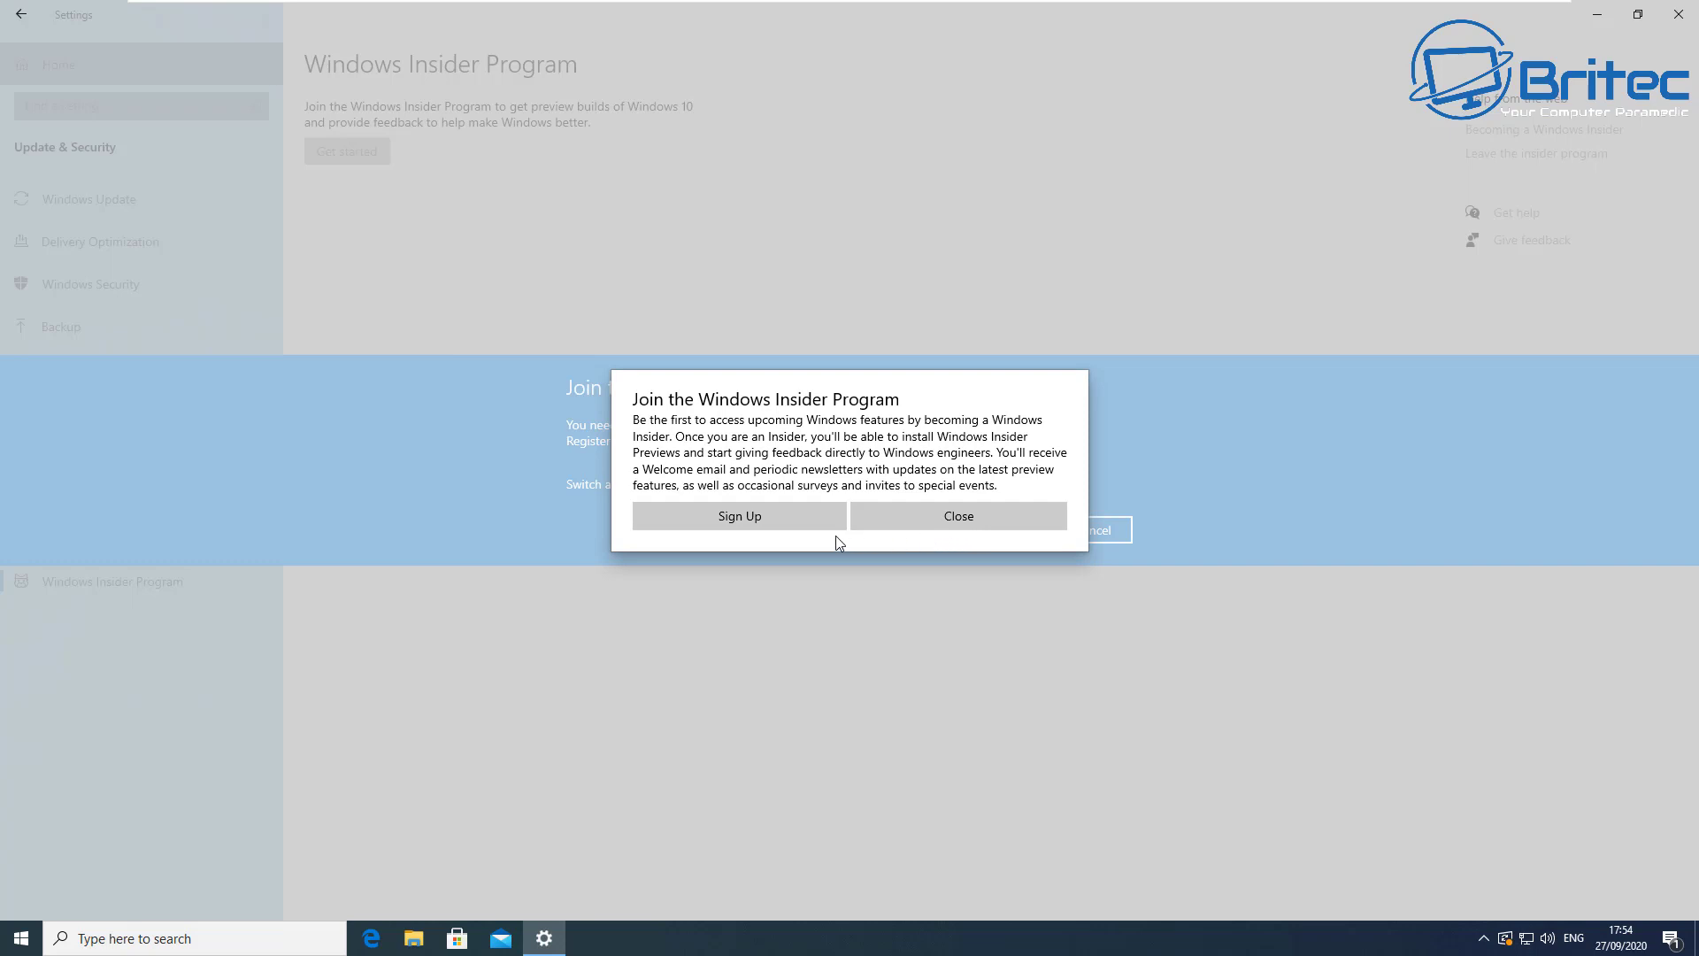
left_click(768, 517)
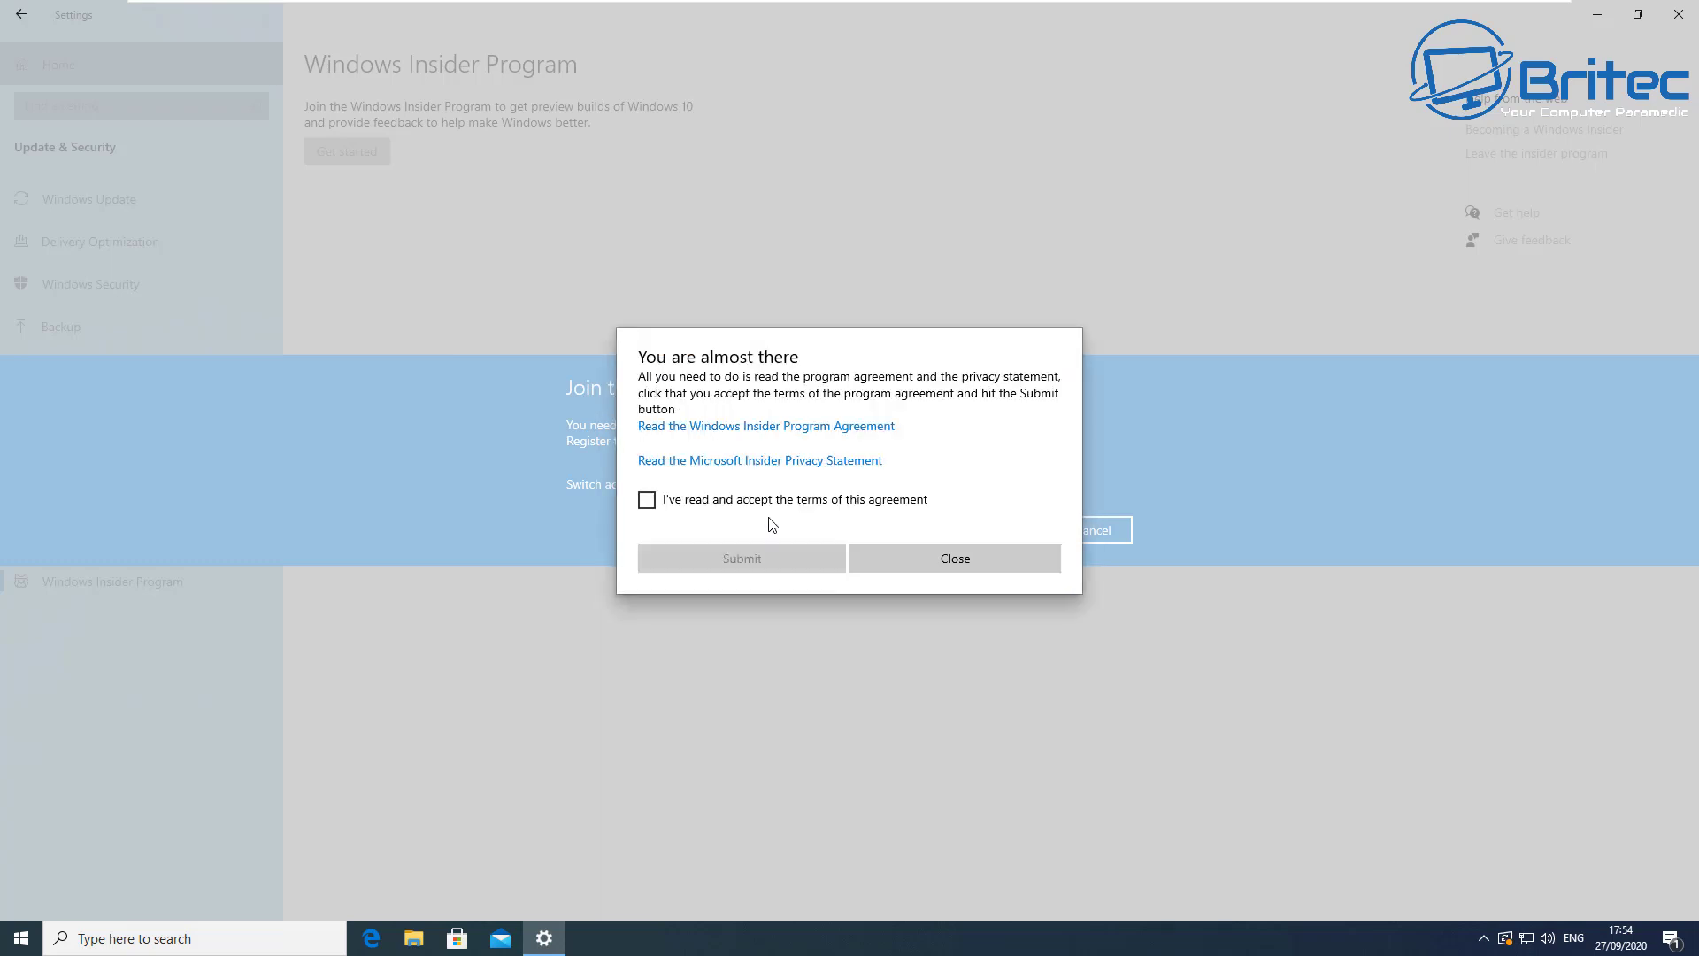
left_click(646, 500)
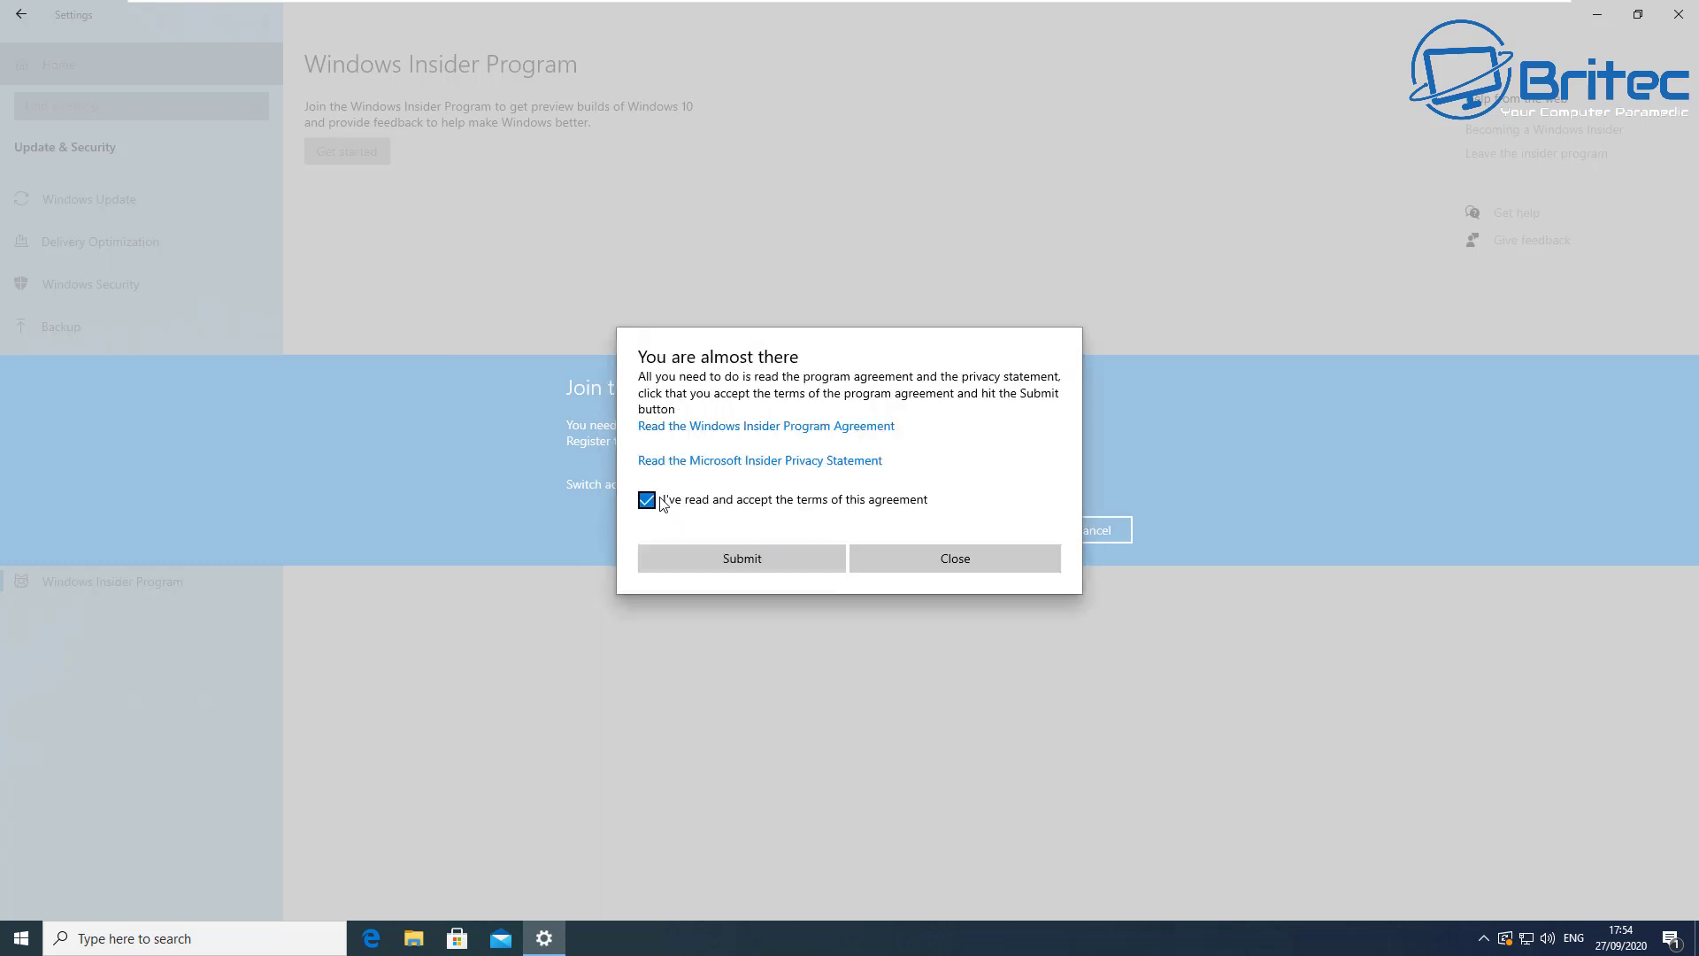
left_click(759, 559)
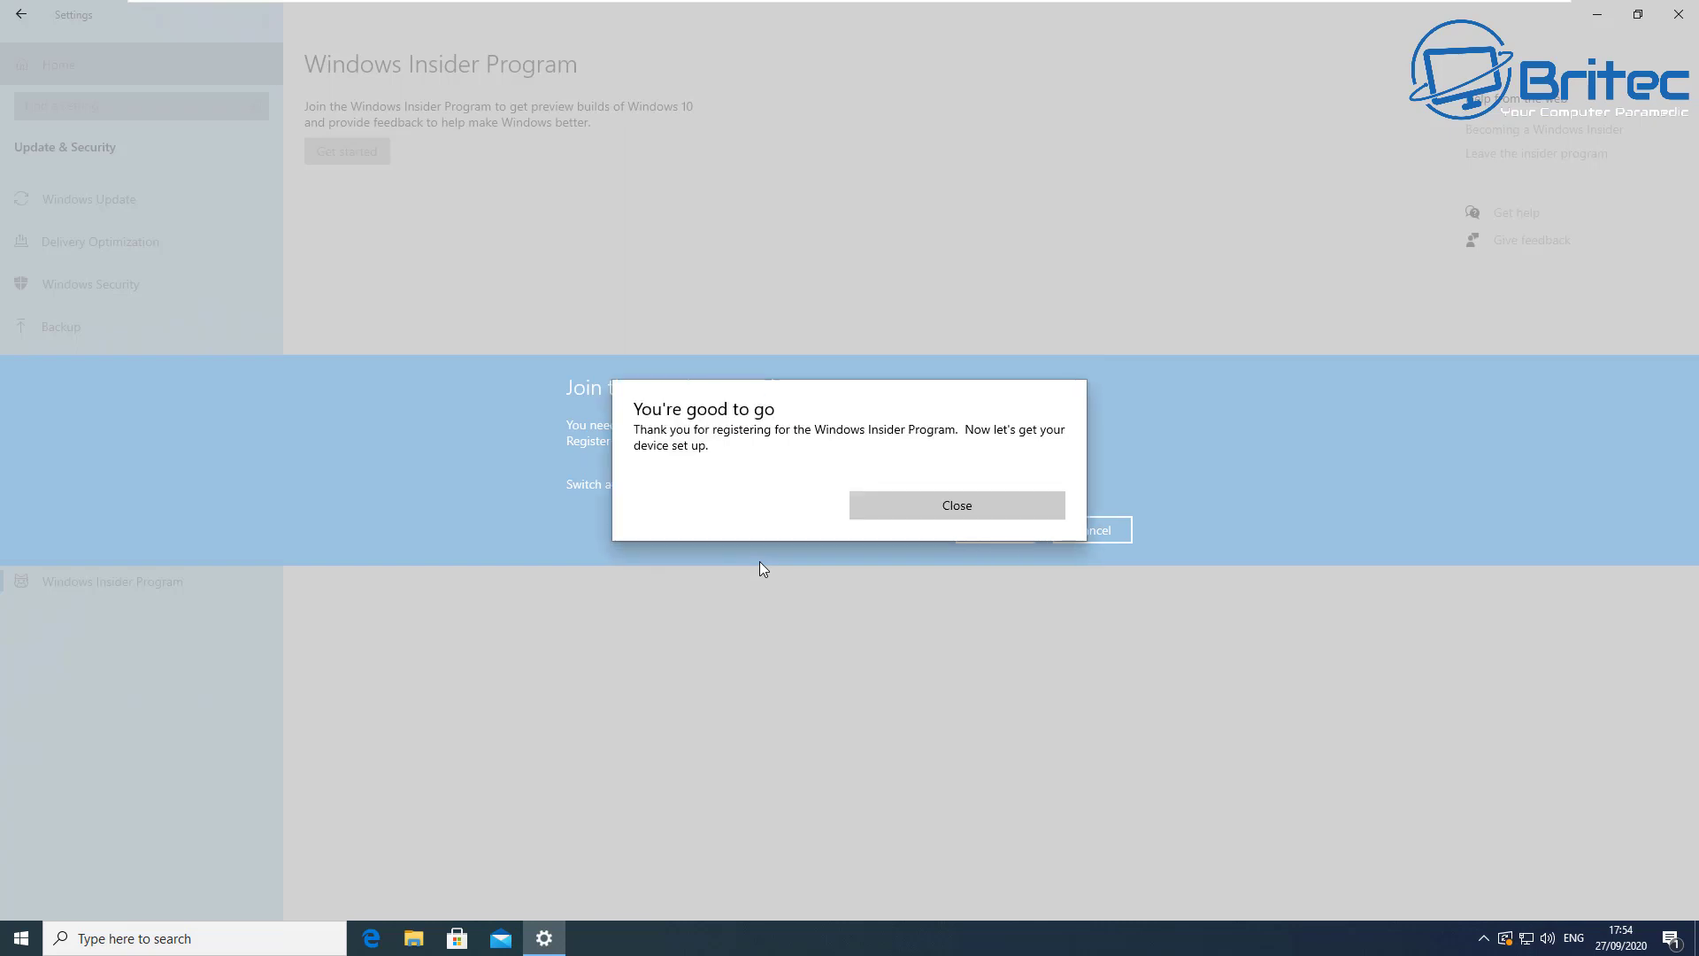
left_click(962, 506)
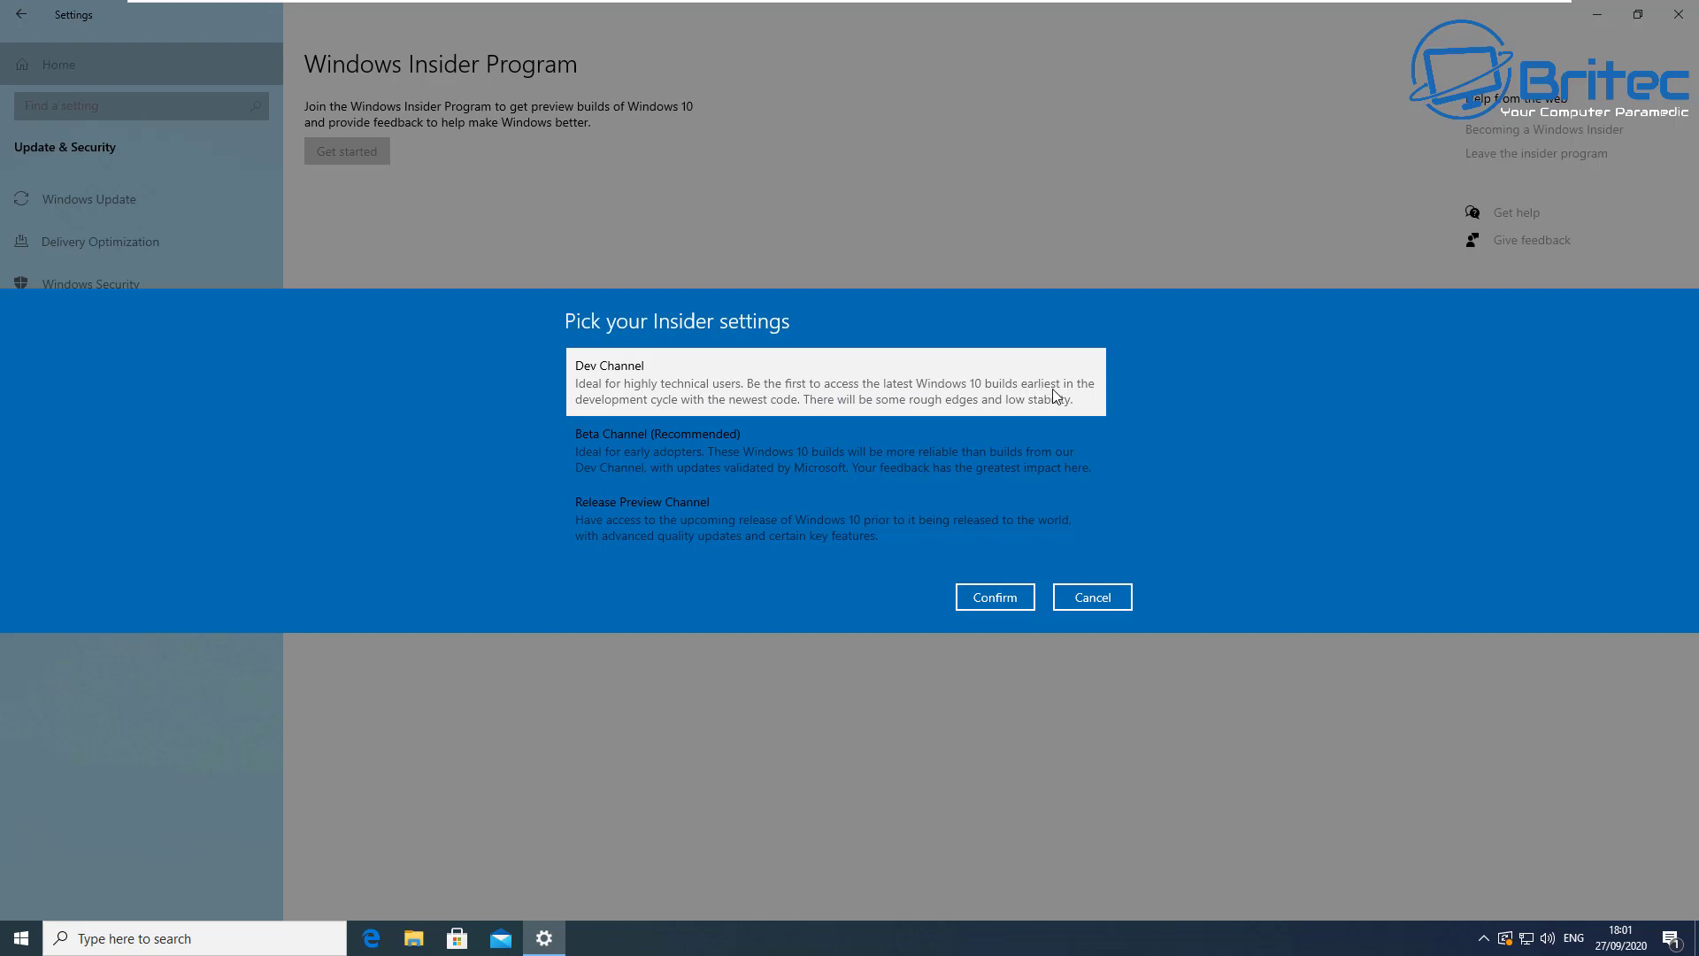
- Choose the Release Preview Channel, accept the data collection terms, and postpone the restart
left_click(600, 455)
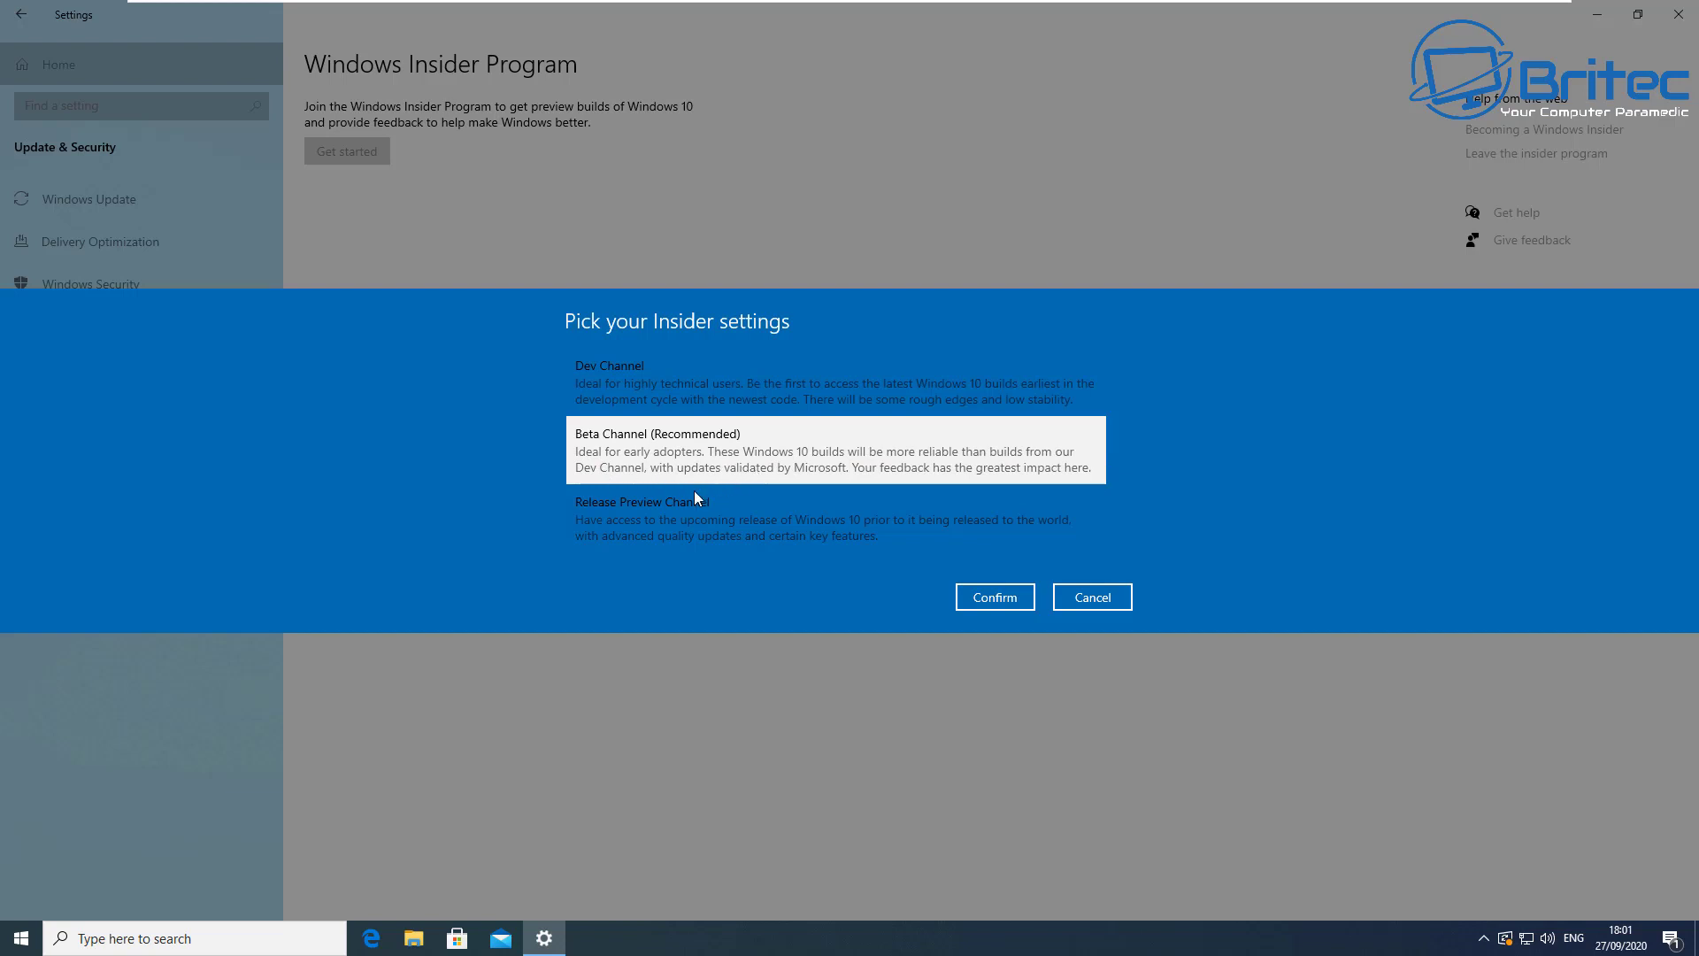
left_click(635, 527)
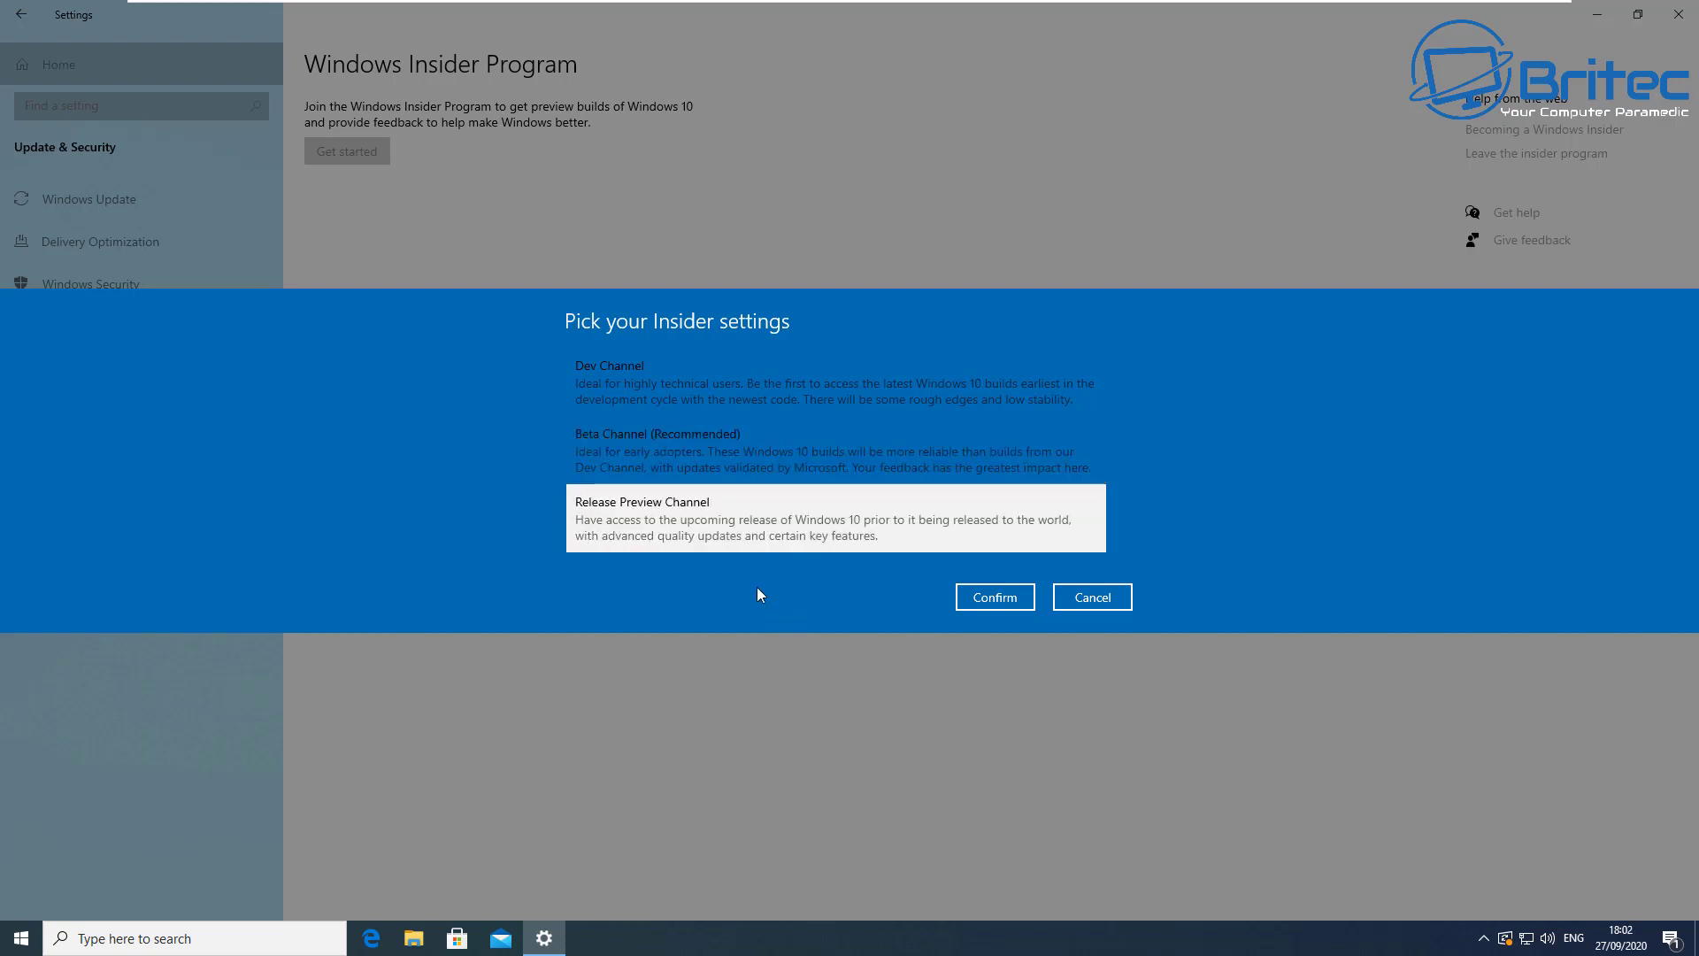
left_click(990, 603)
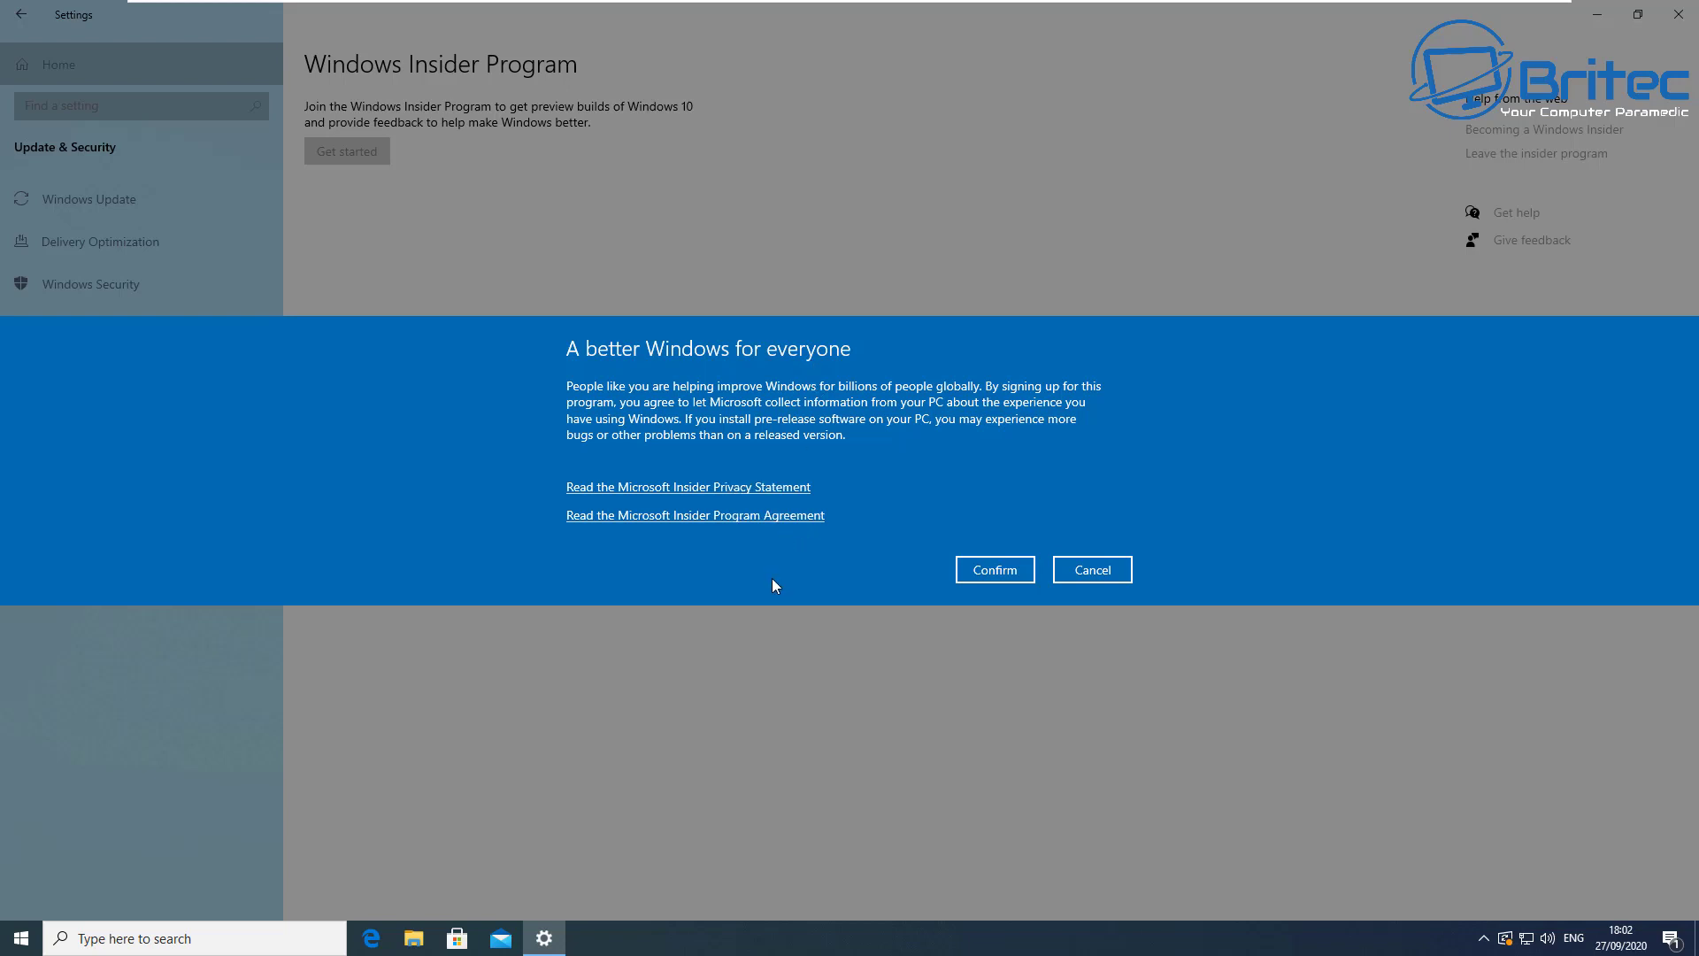
left_click(990, 570)
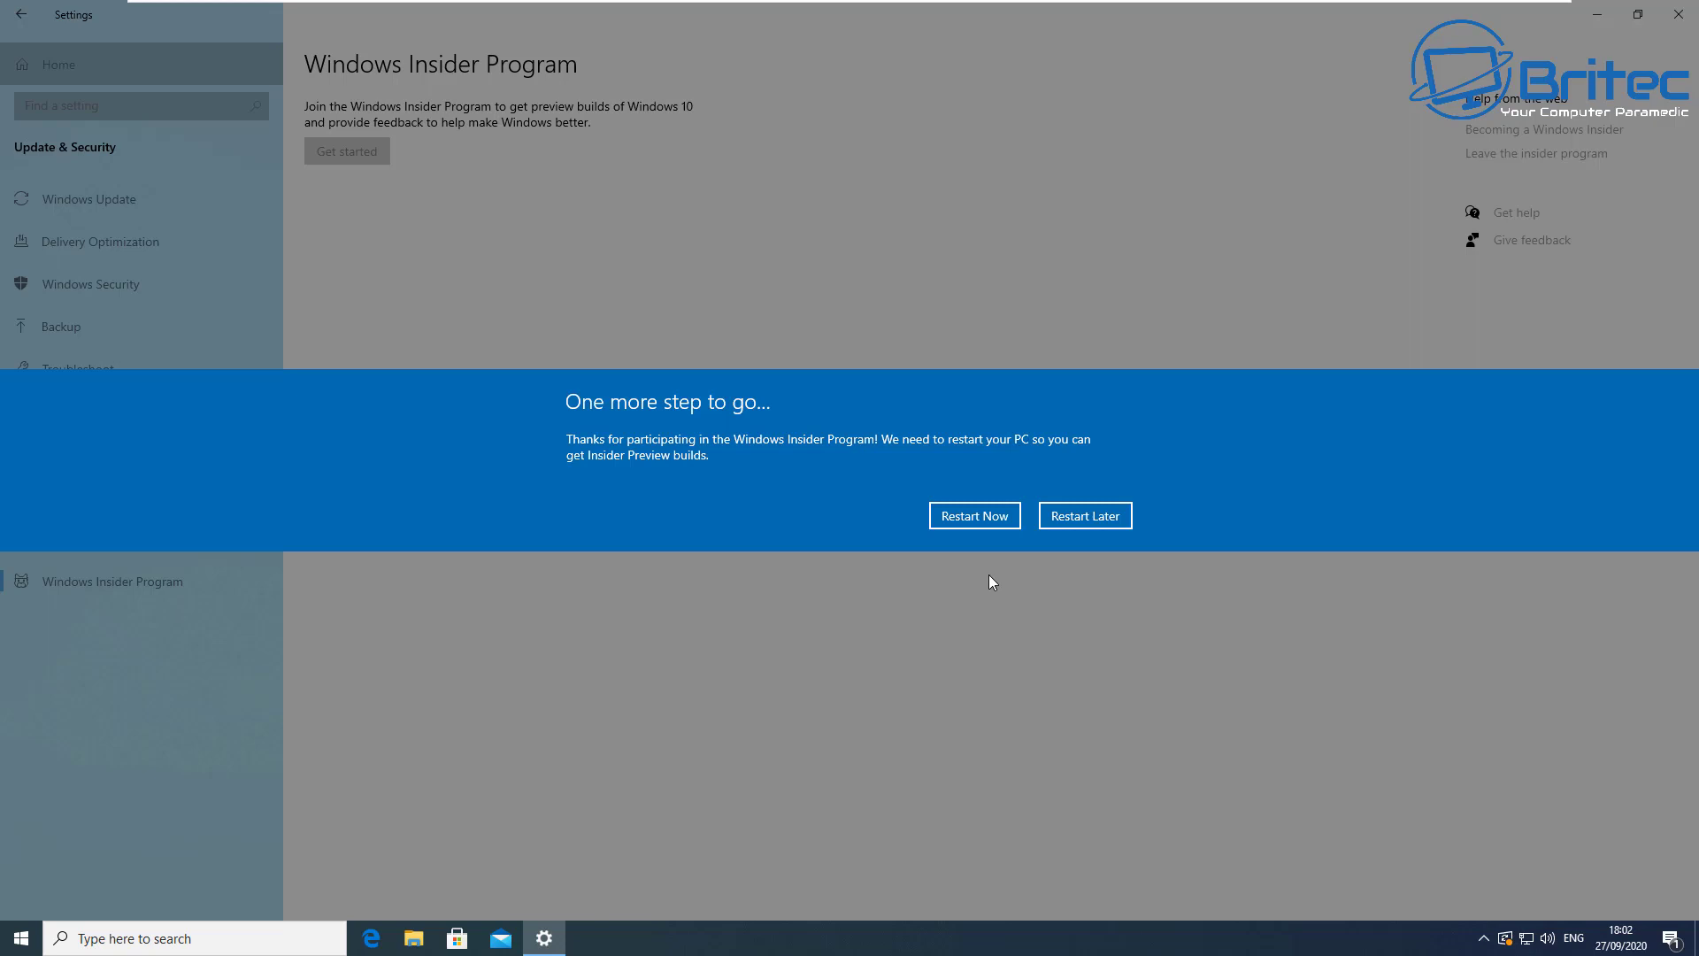
left_click(985, 517)
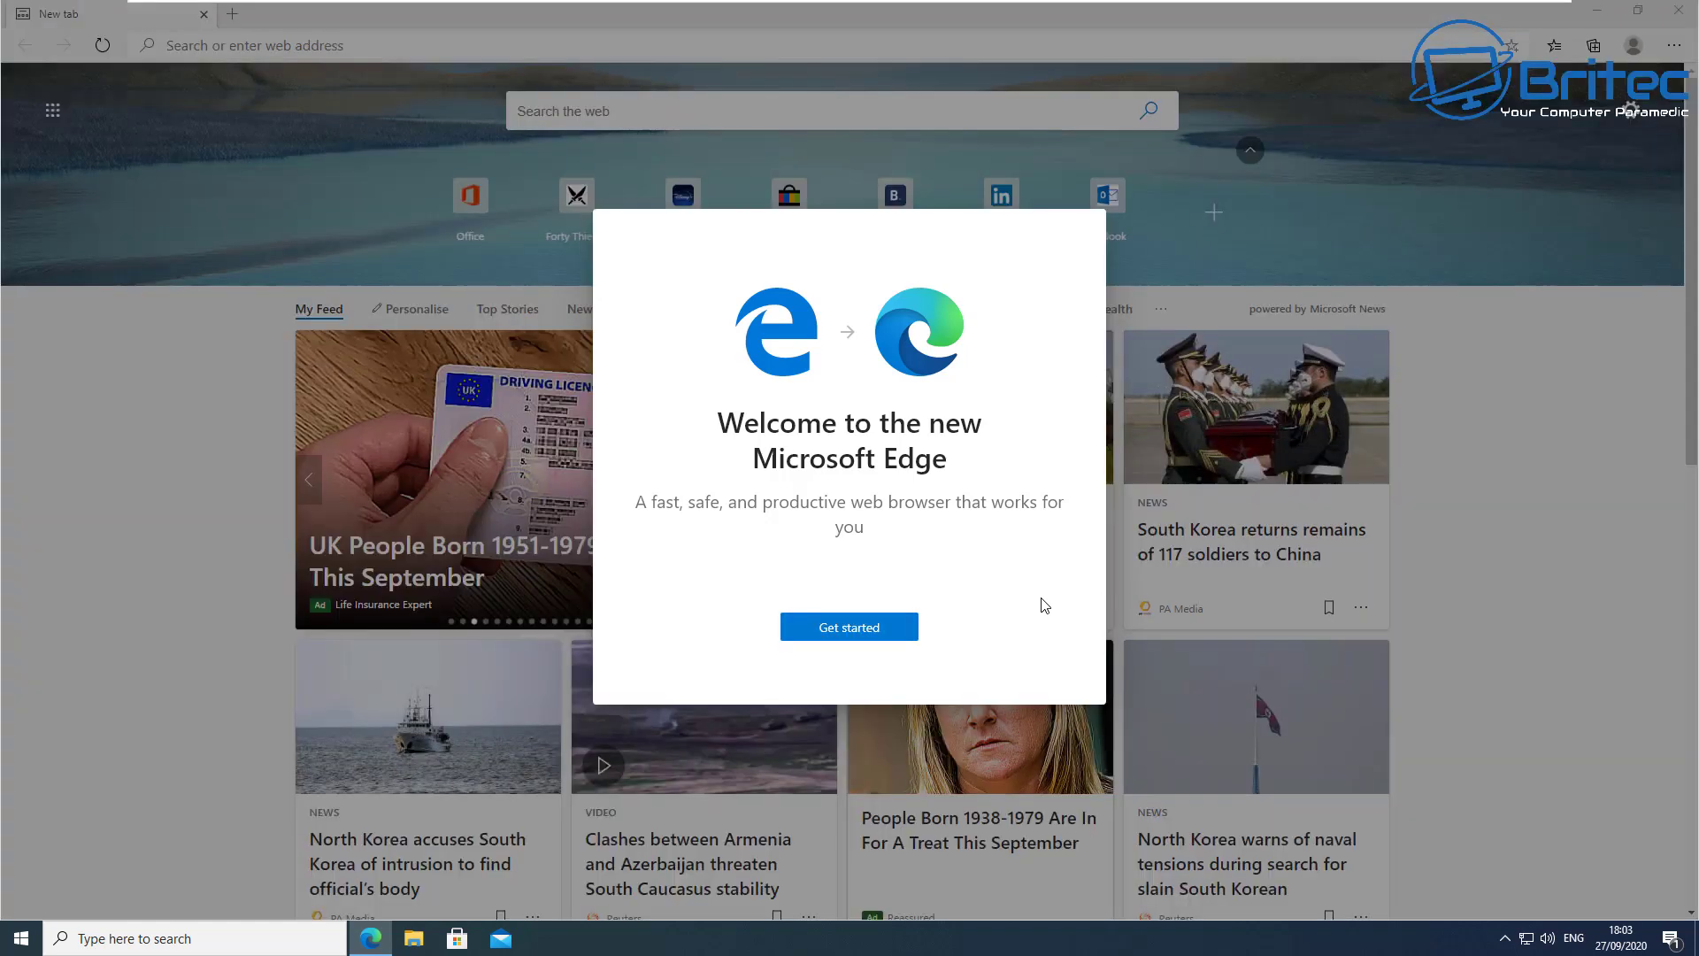
- Finish Edge's first-run setup without signing in, then close the browser
left_click(901, 631)
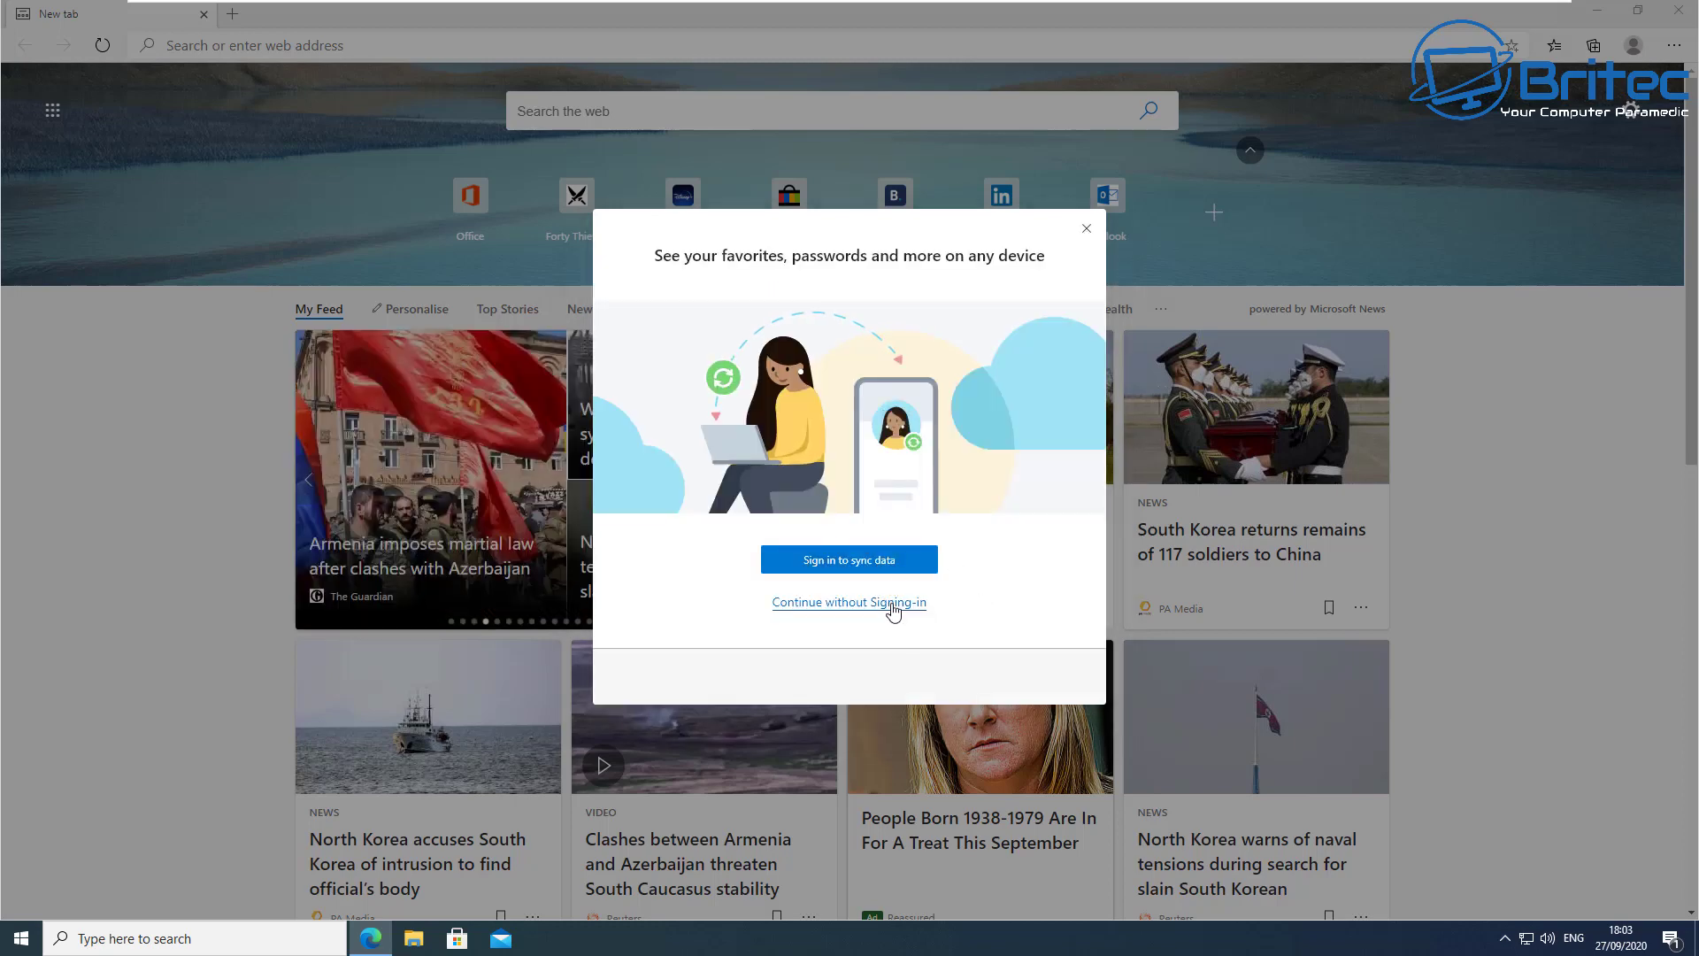
left_click(894, 604)
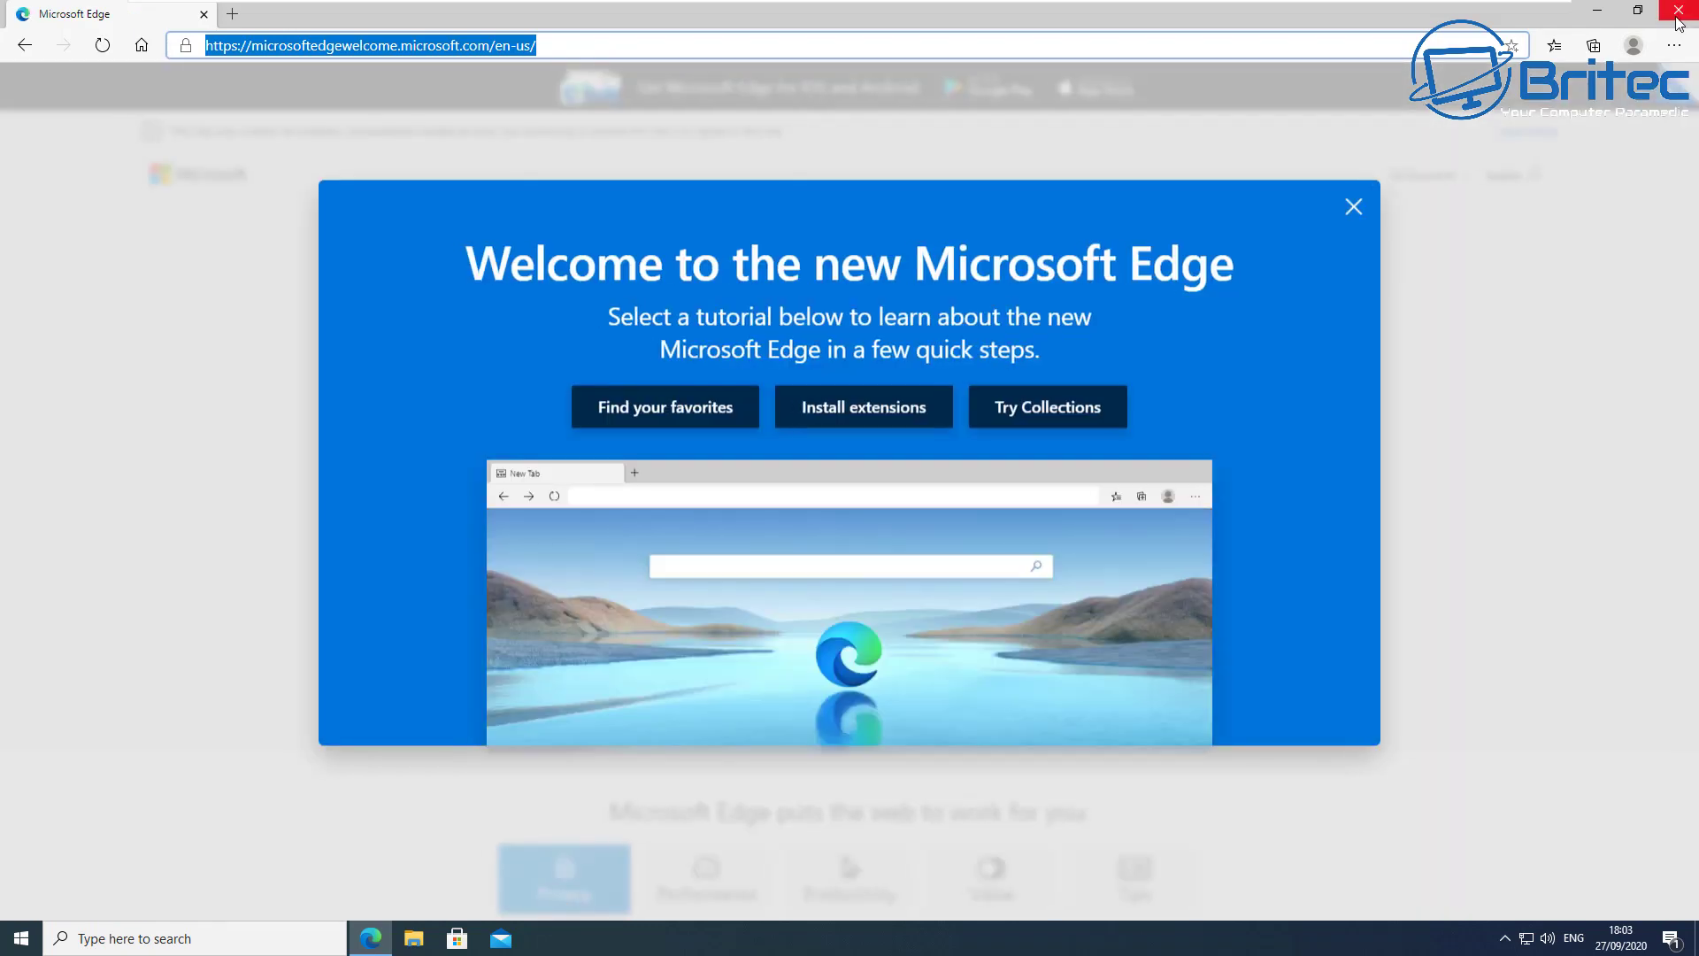
left_click(1675, 22)
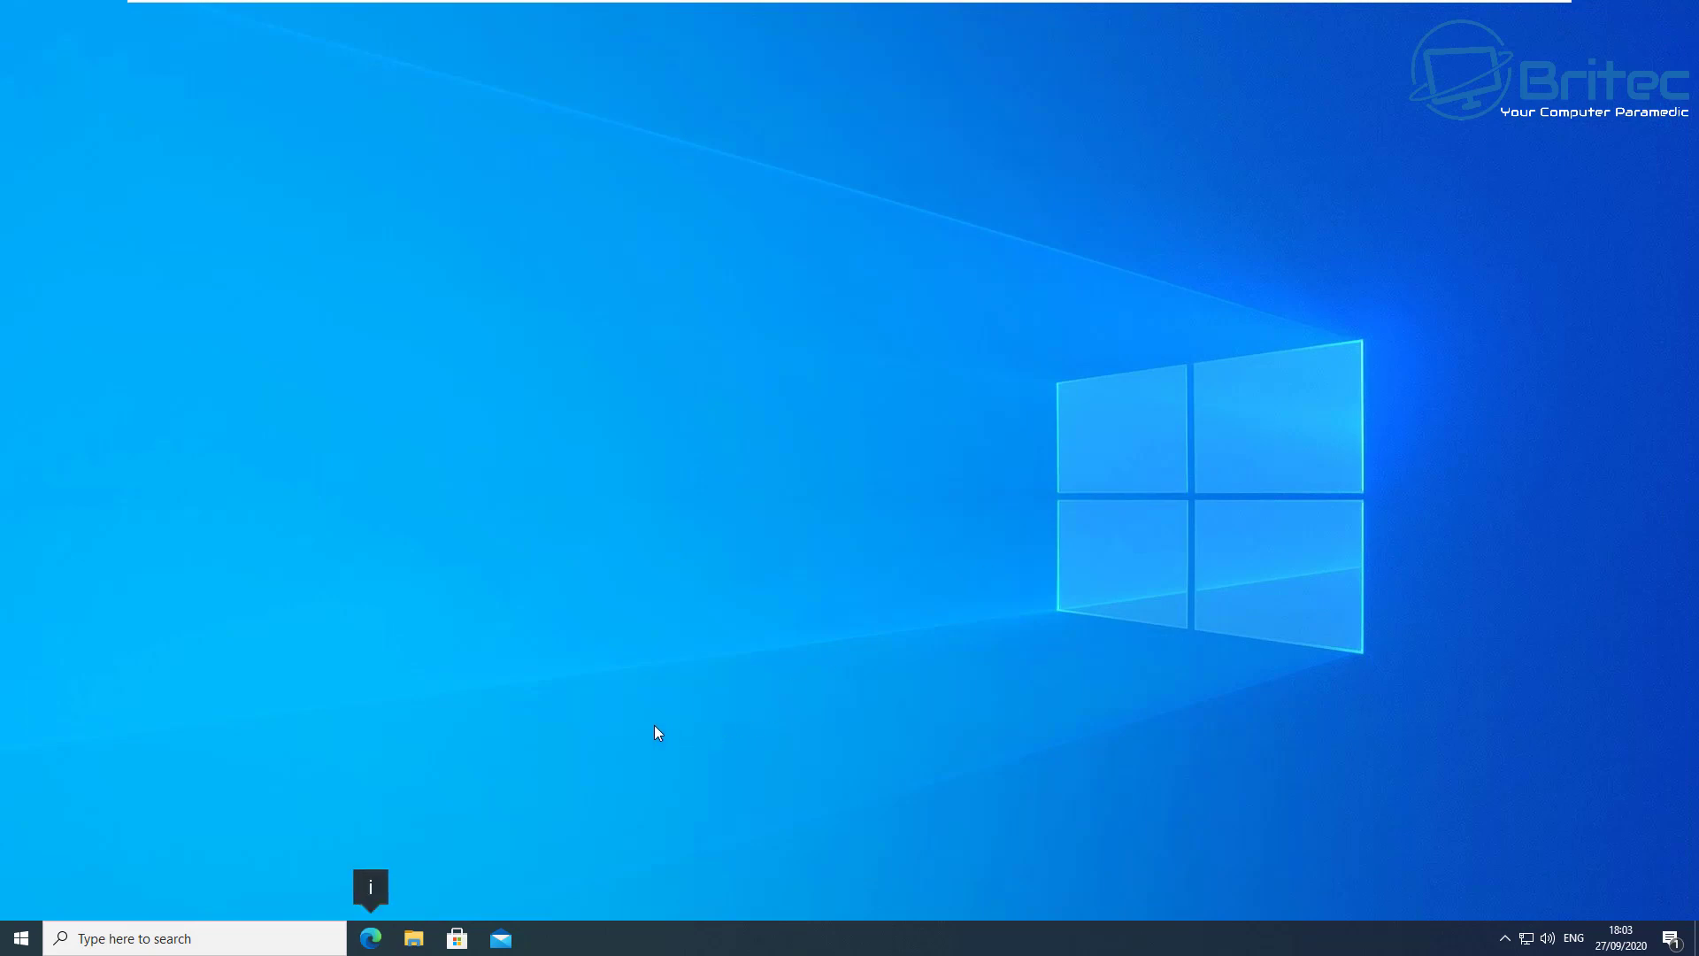
mouse_move(370, 945)
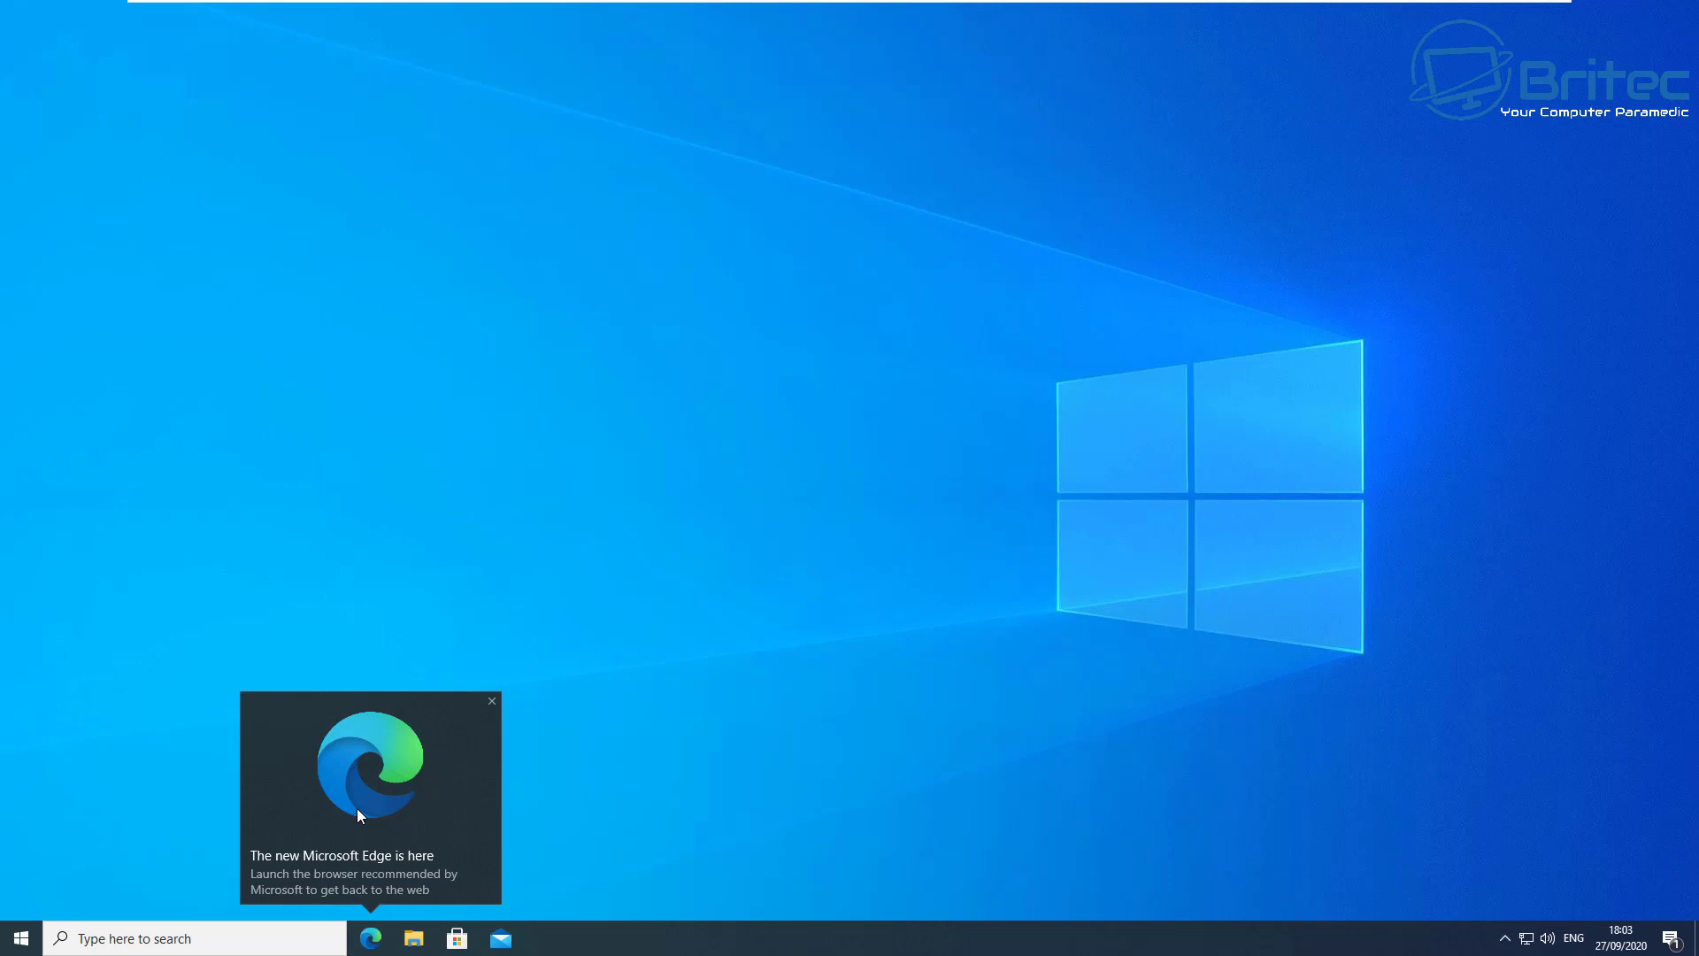
- Dismiss the Edge promotion card and run winver to confirm Version 2004 (OS Build 19041.508)
left_click(492, 703)
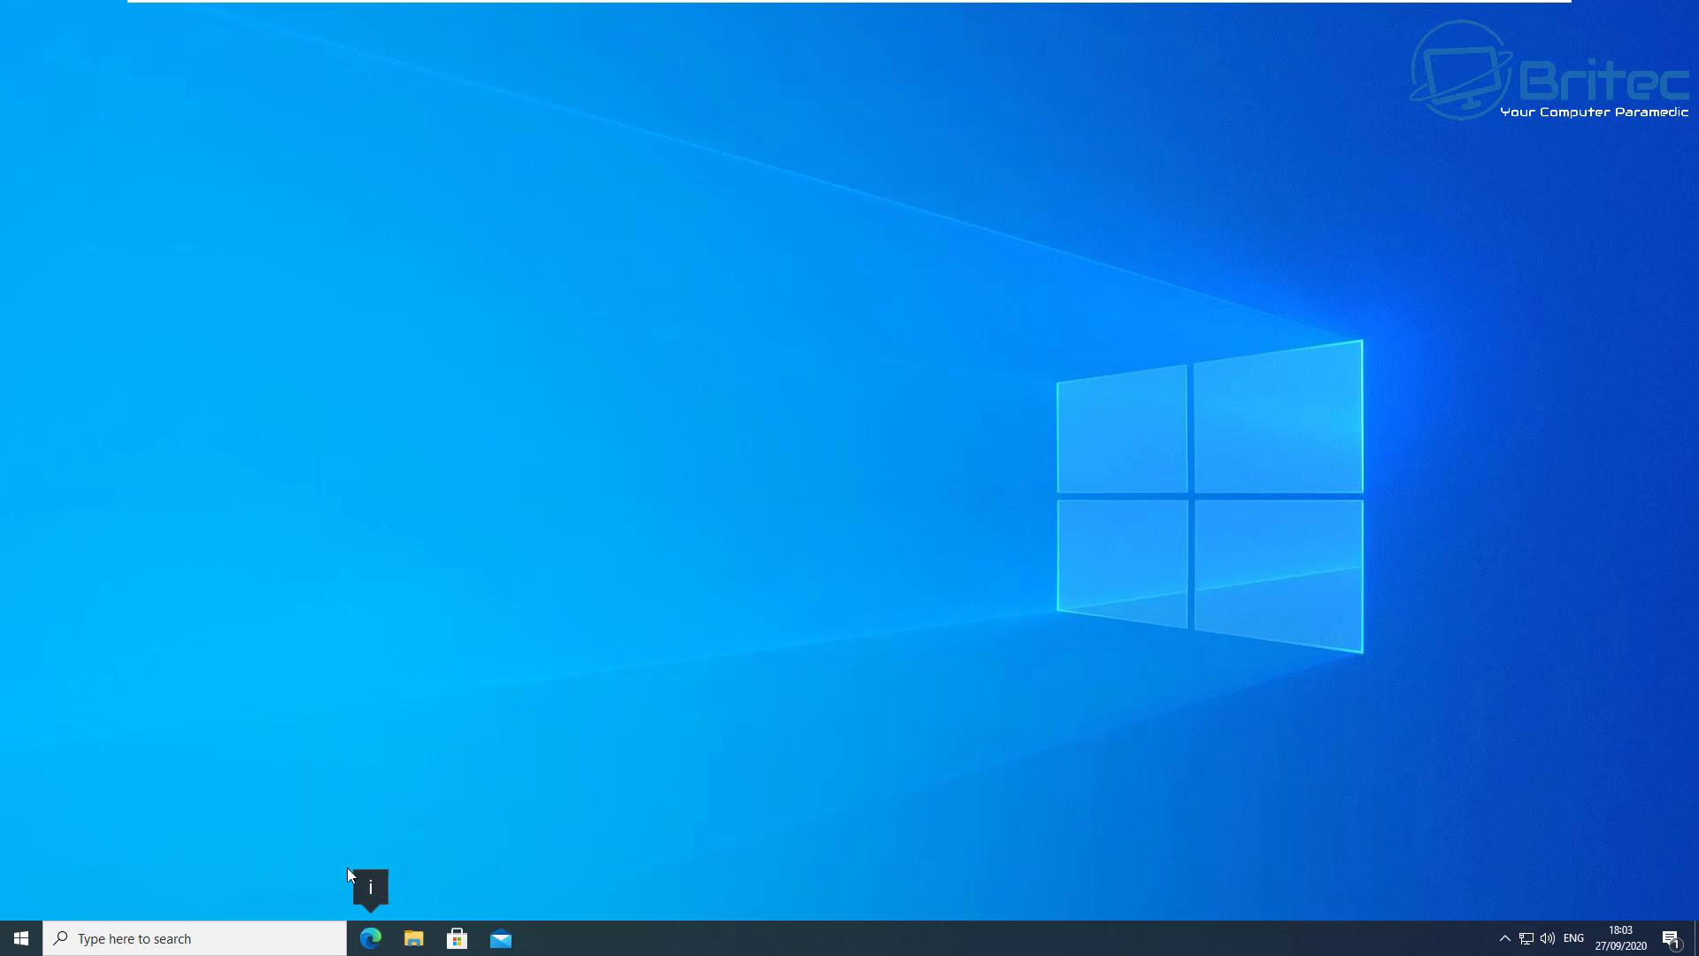
left_click(215, 944)
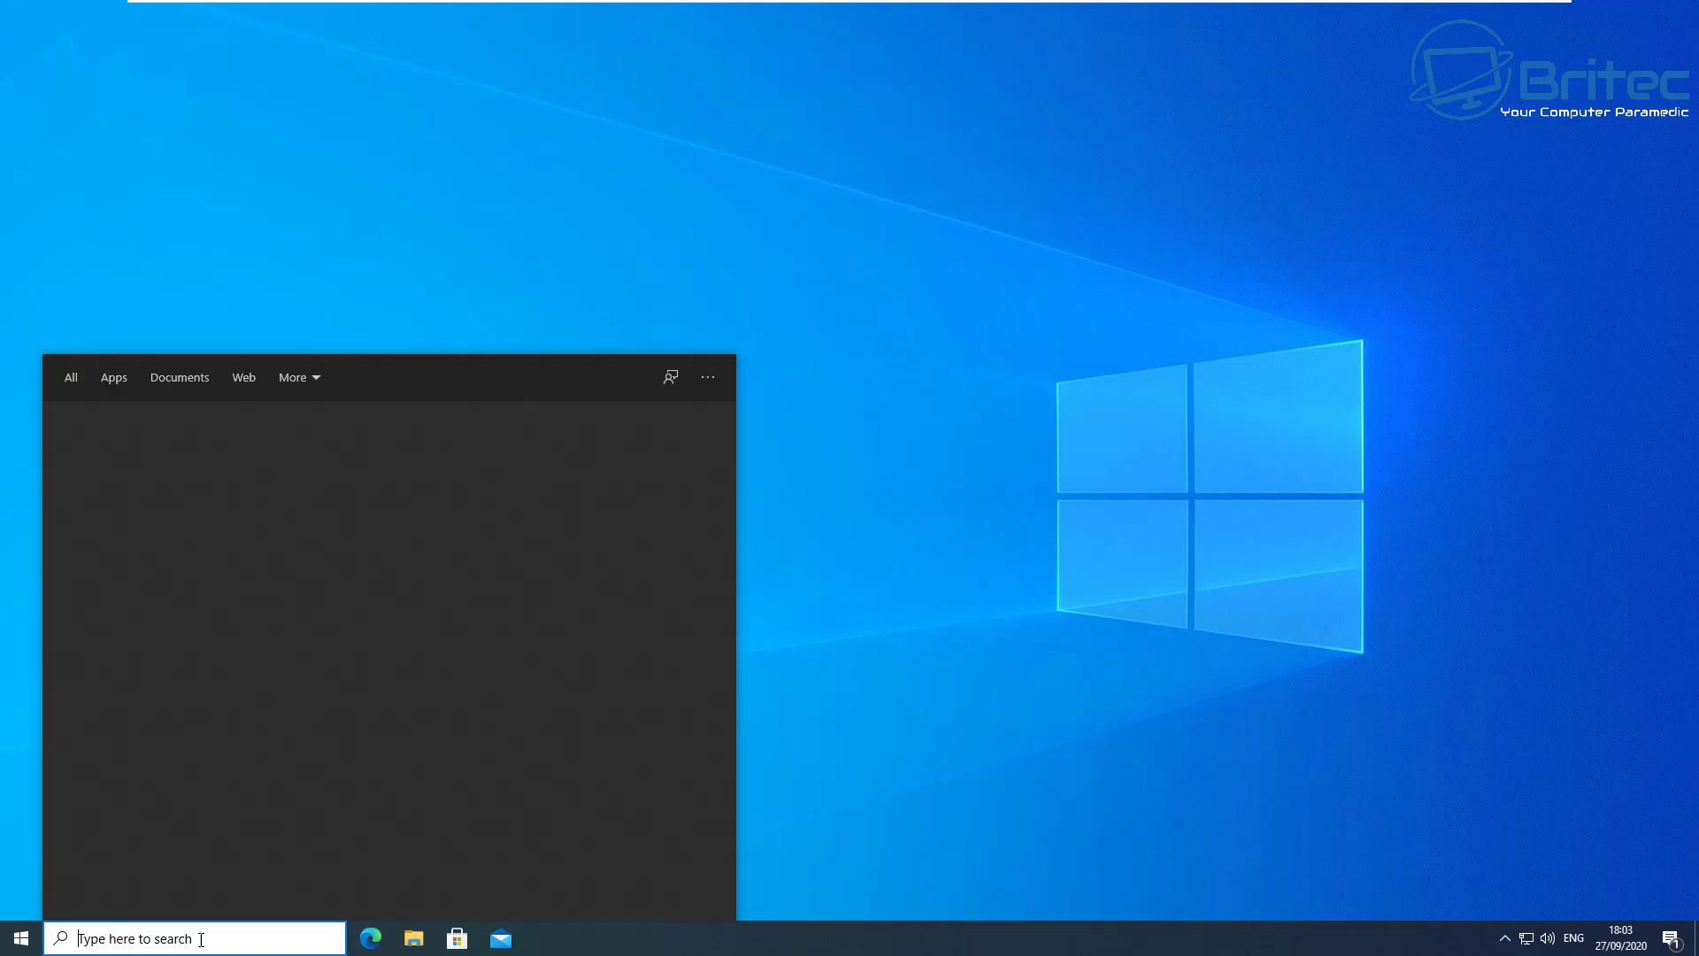
type("winver")
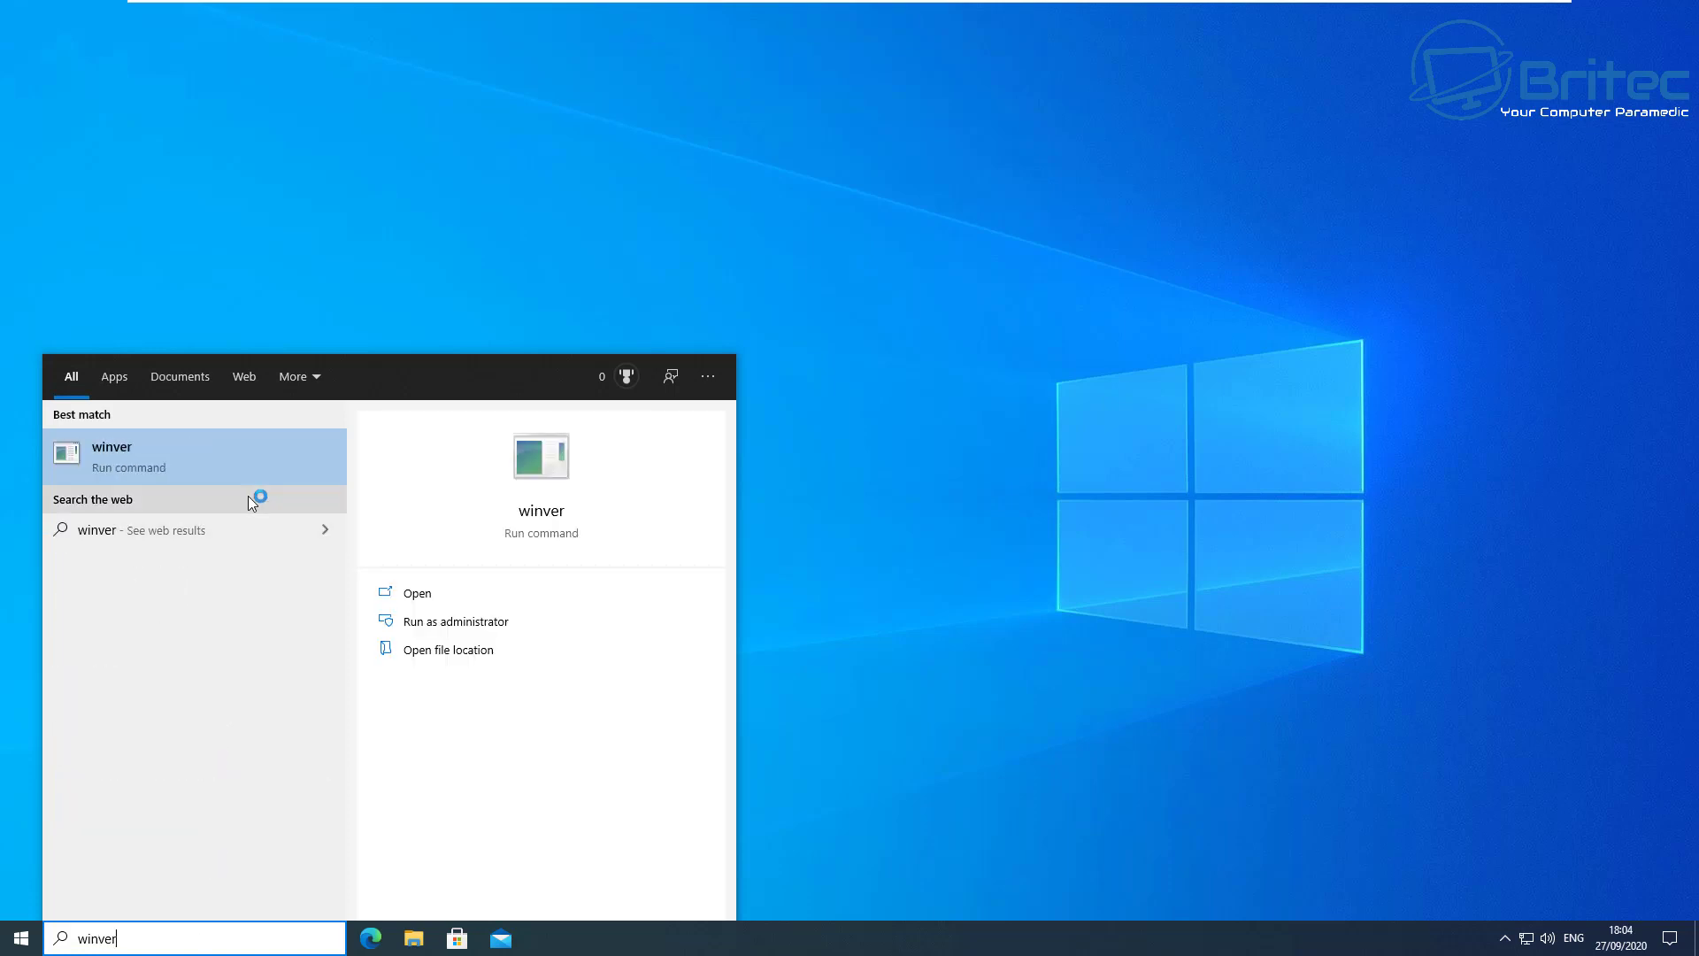
left_click(203, 447)
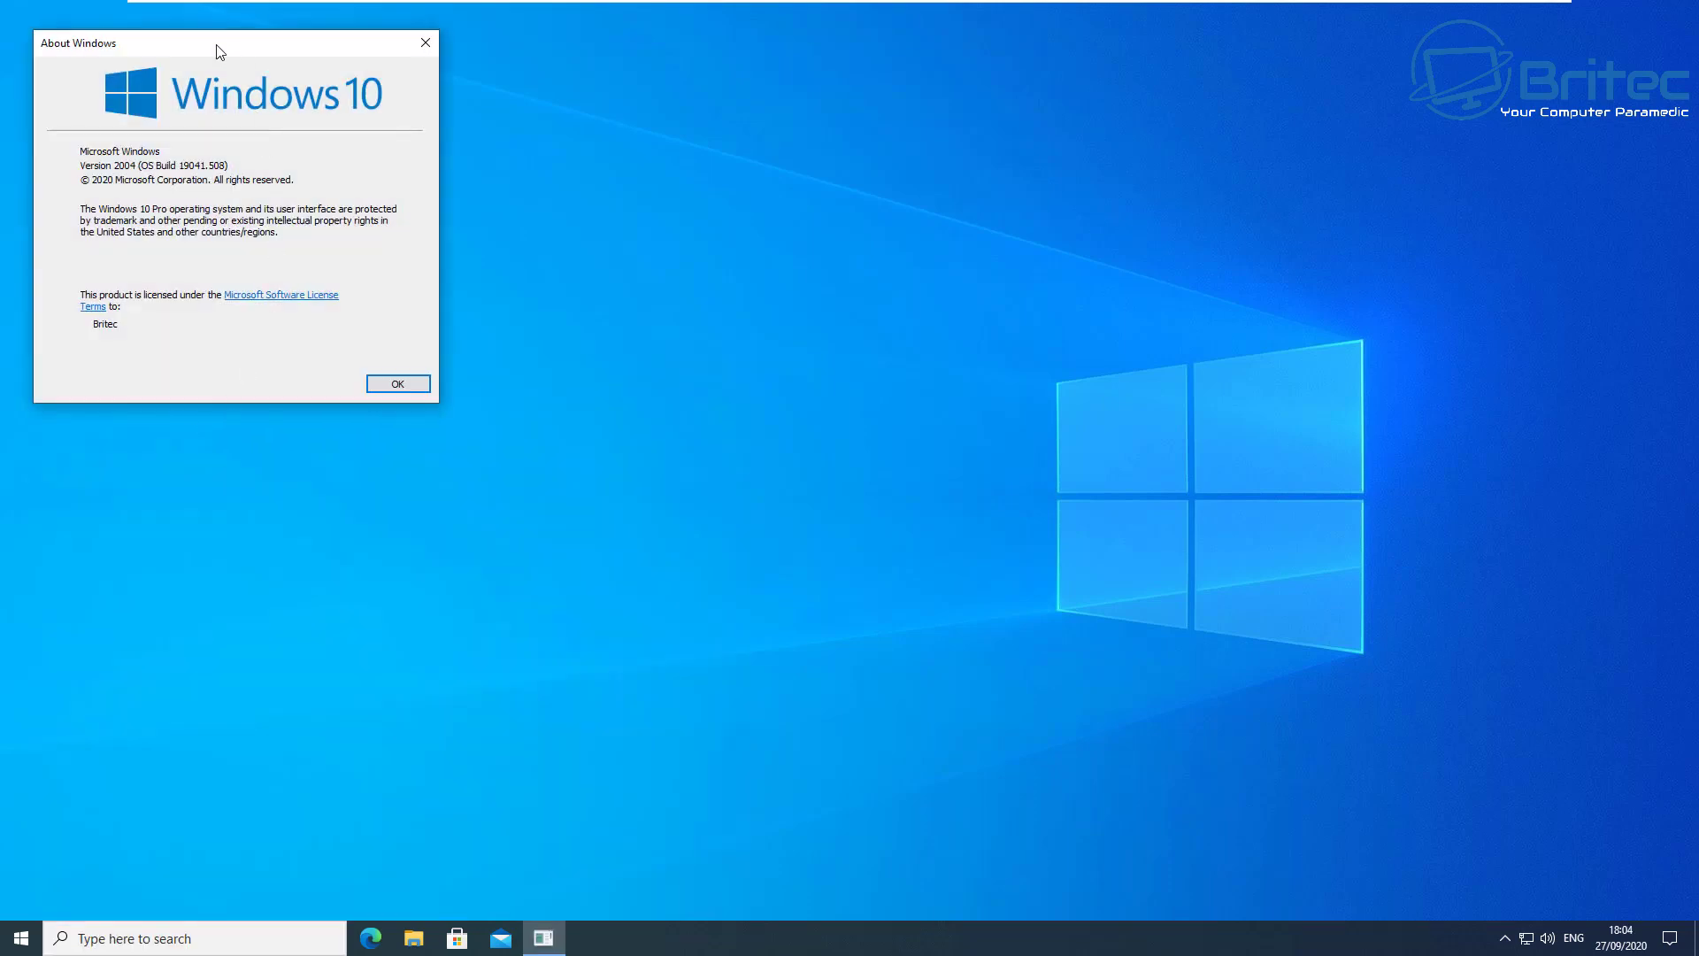
left_click_drag(221, 48, 807, 290)
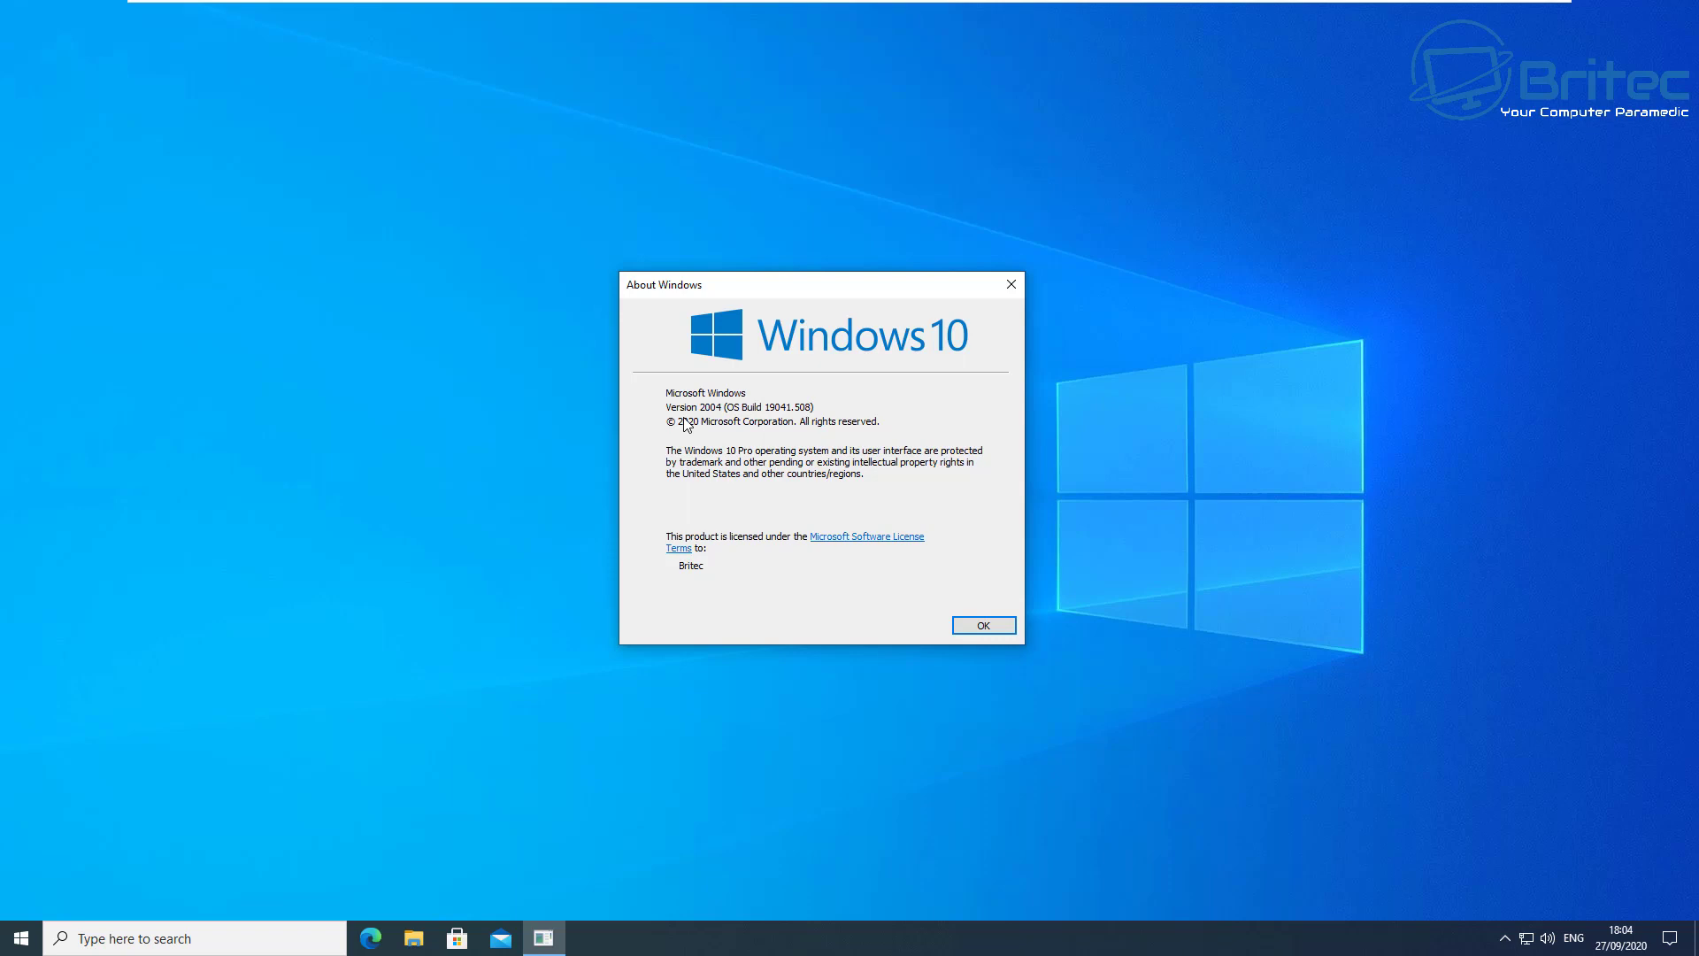
left_click(1000, 627)
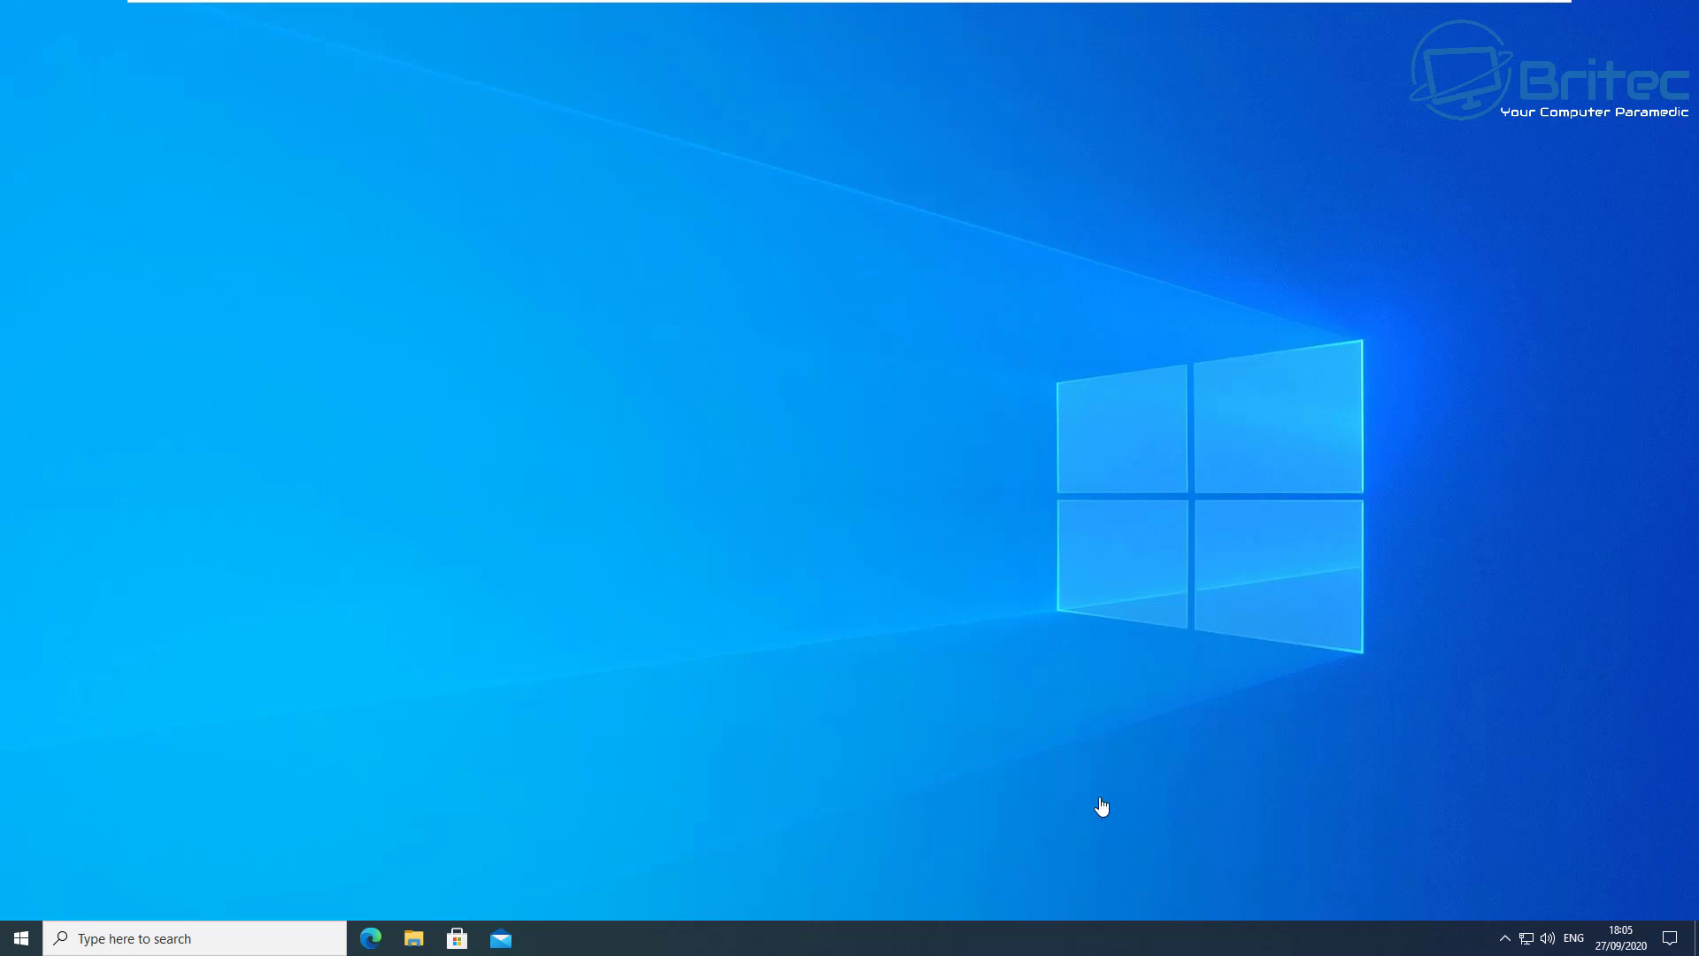
- Start downloading the Windows 10 version 20H2 feature update from the Windows Update page
left_click(18, 943)
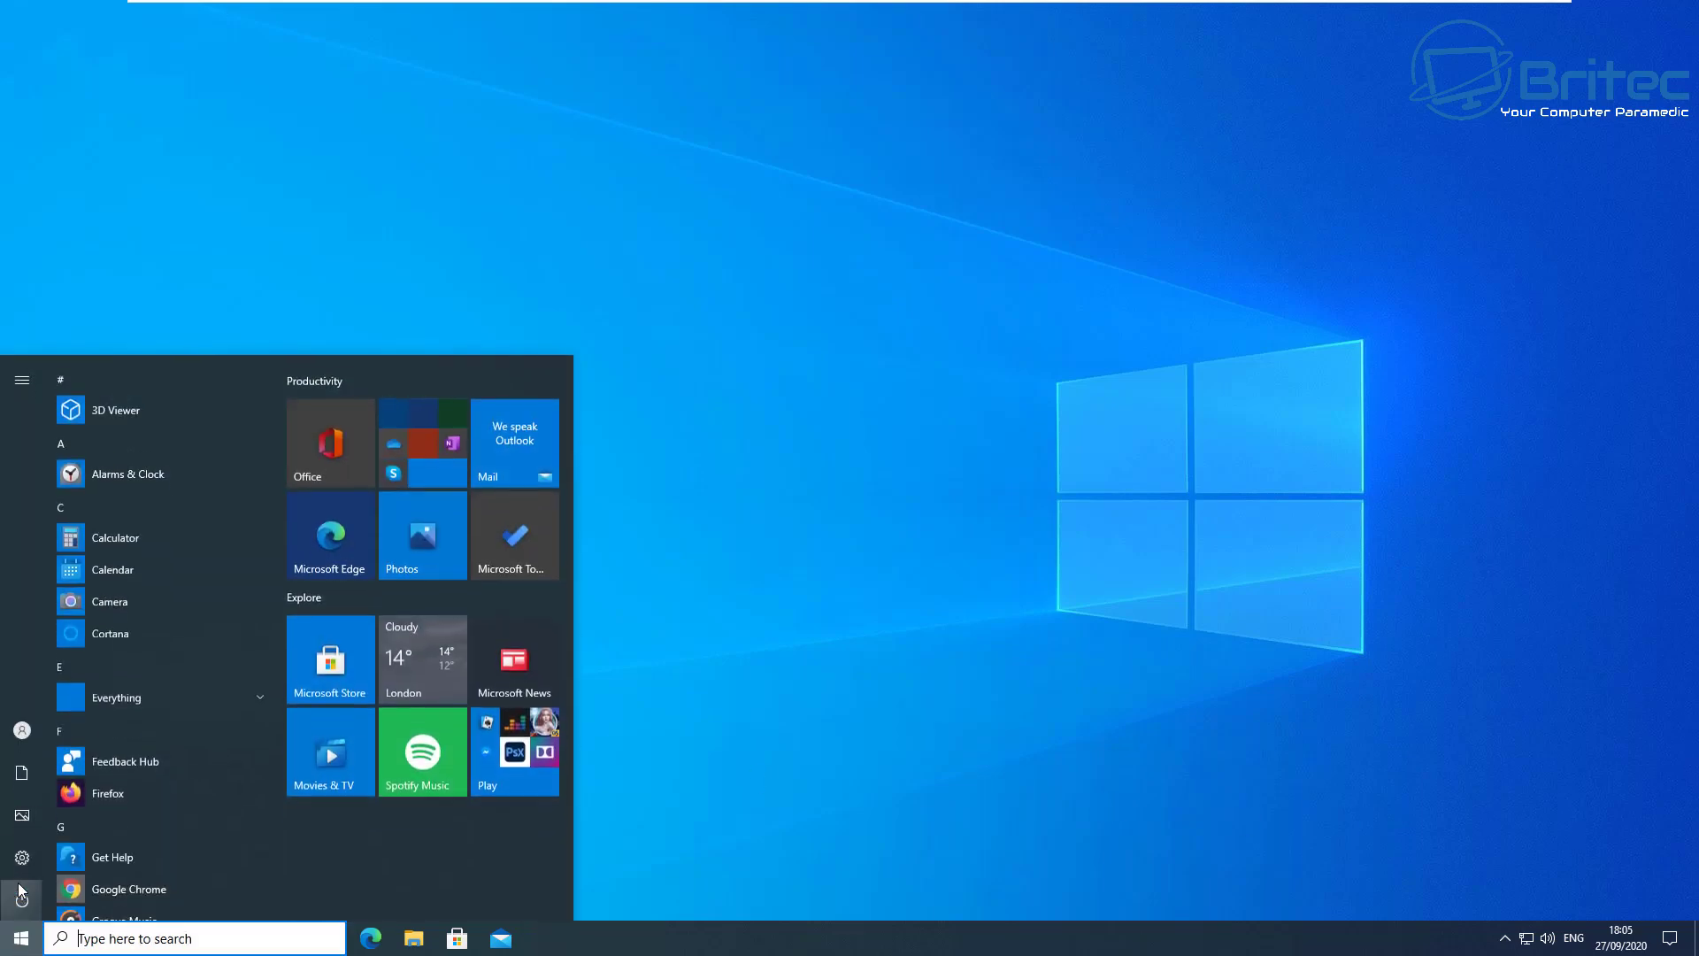
left_click(22, 857)
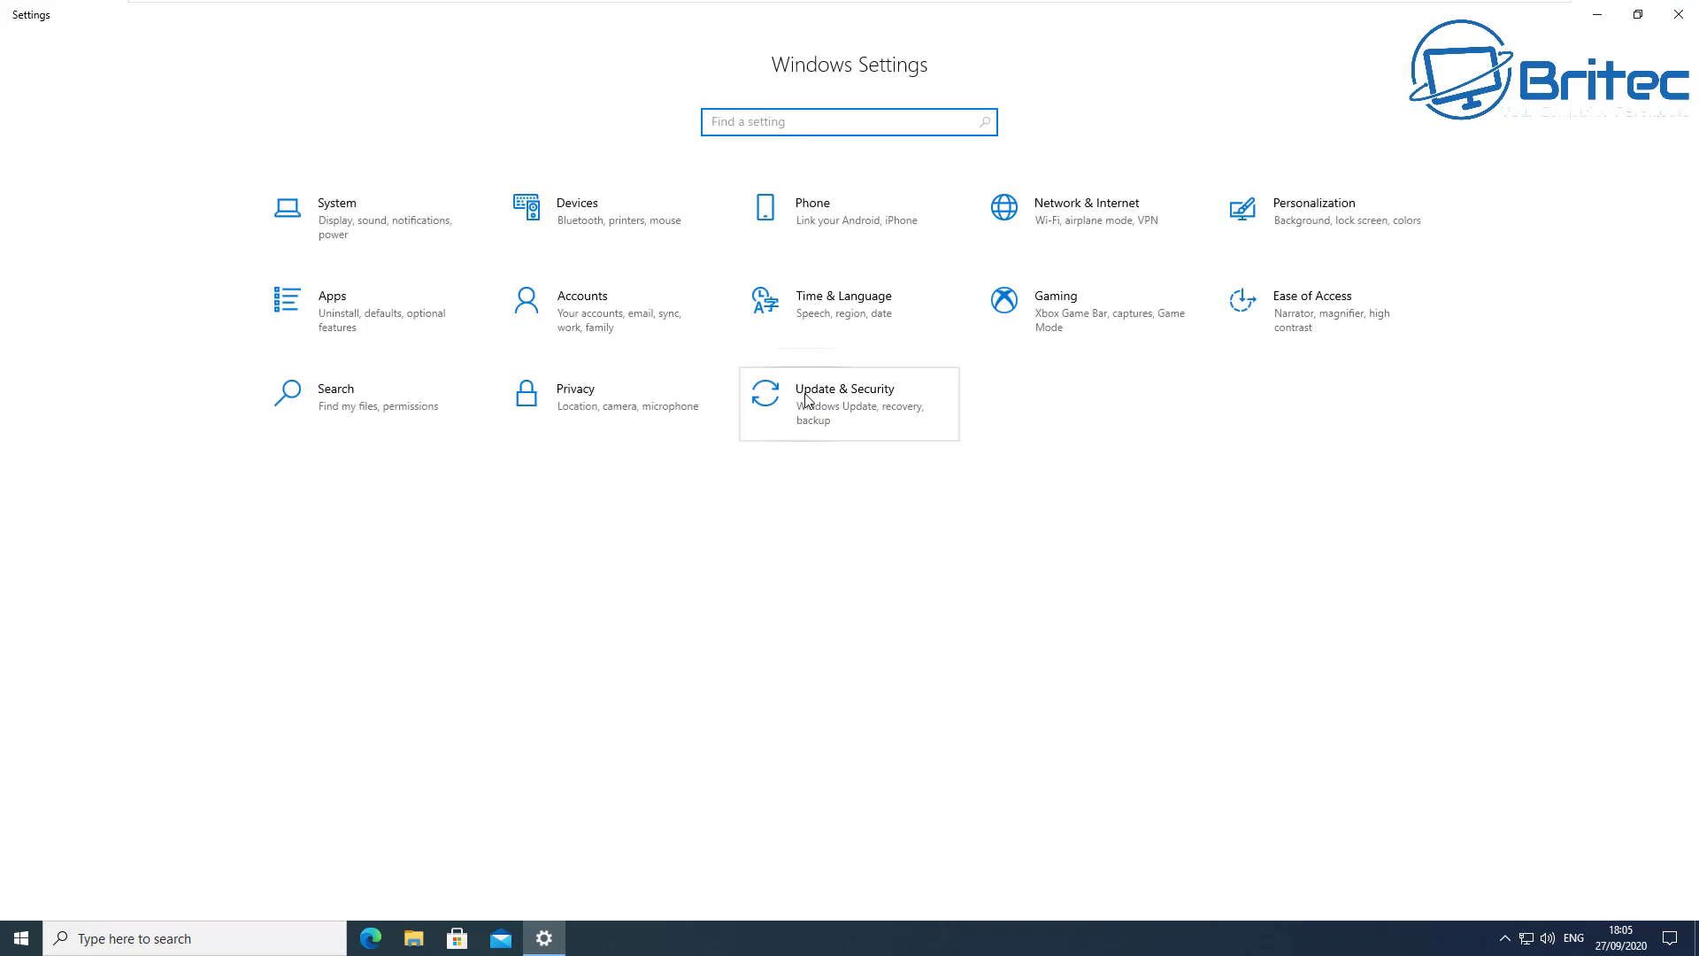
left_click(800, 398)
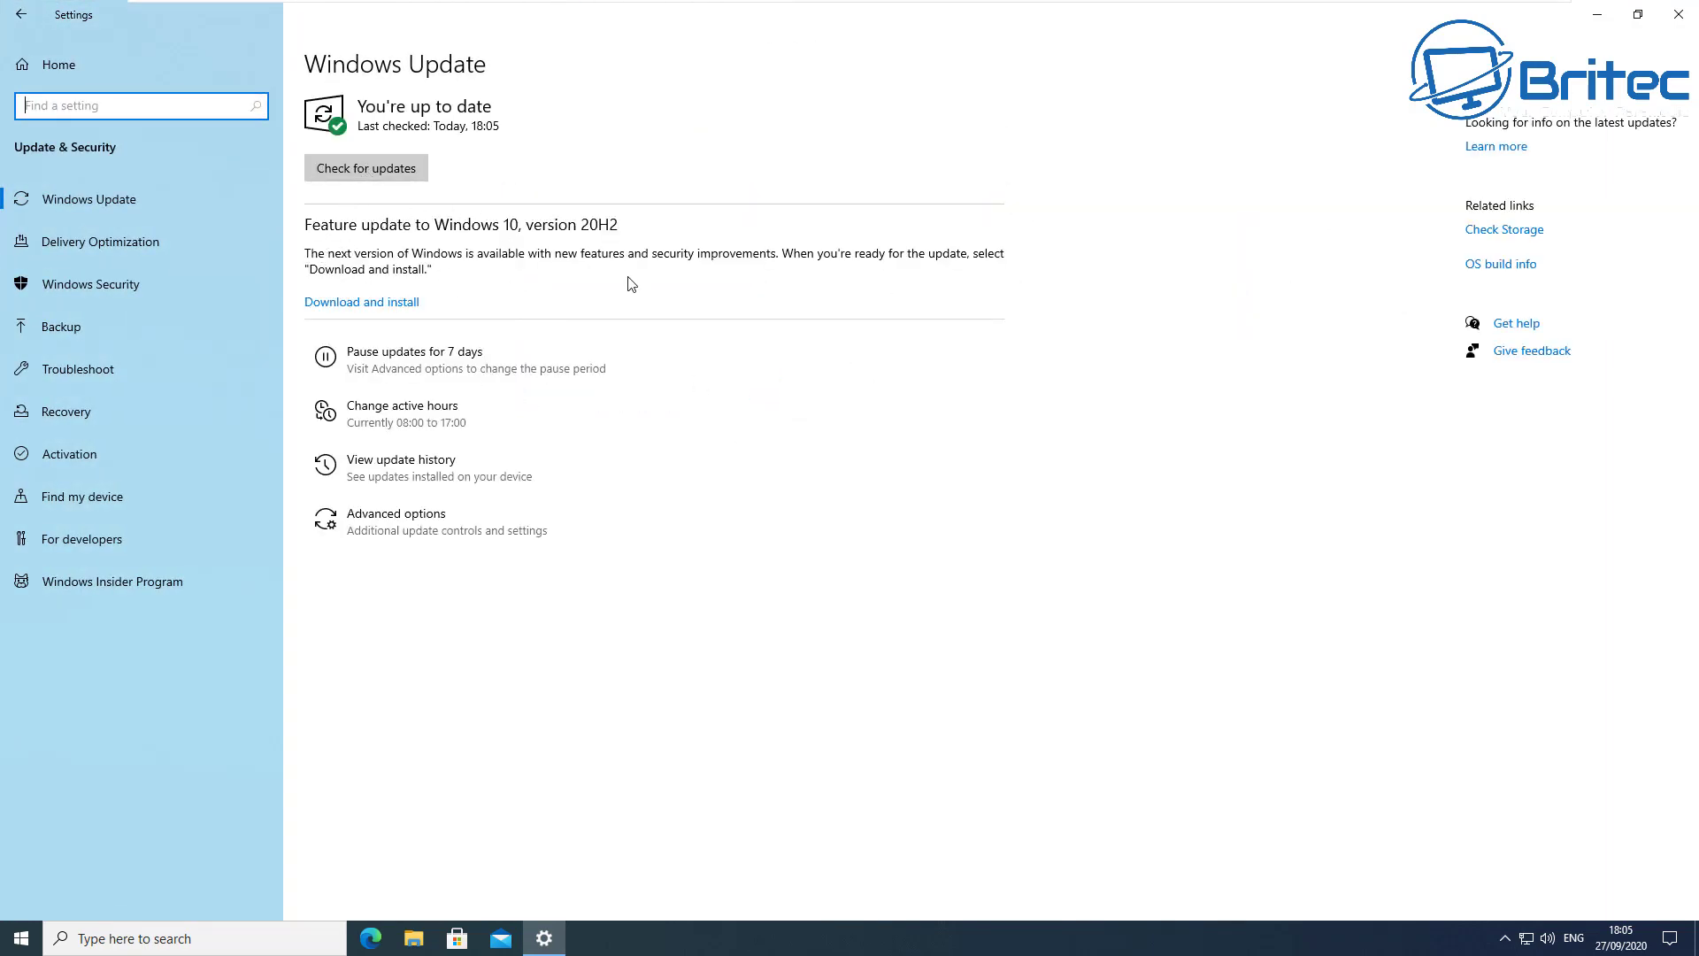
left_click(368, 304)
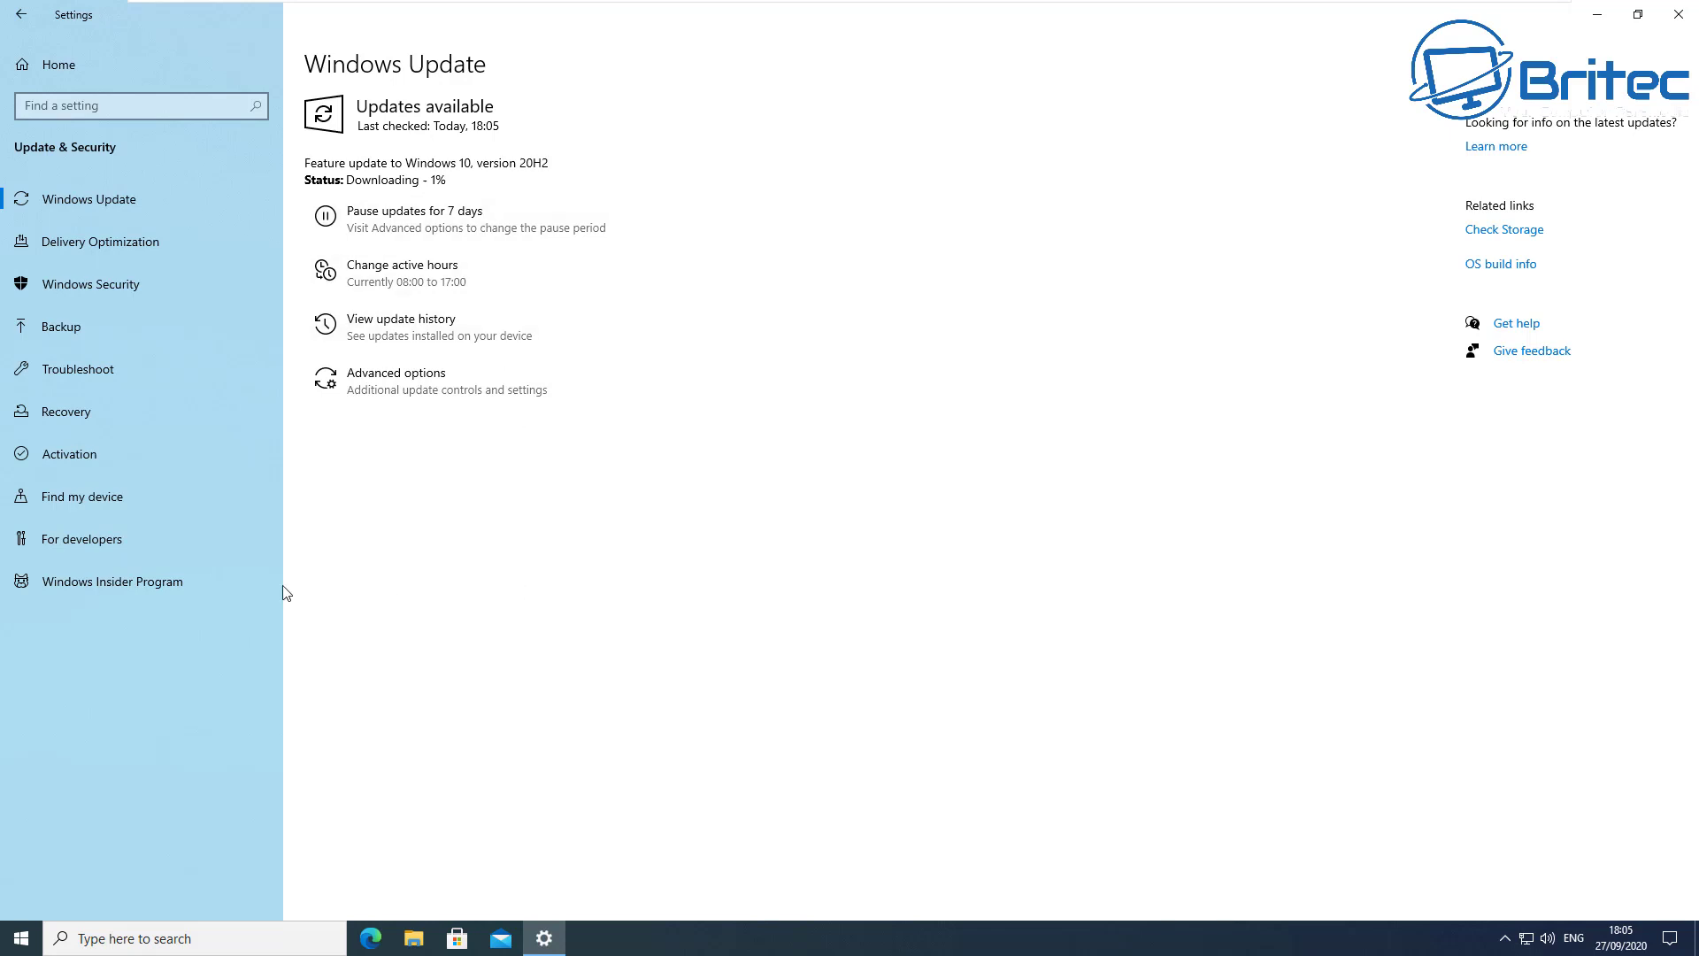
- Verify the Insider channel is Release Preview, then return to Windows Update showing Pending restart
left_click(166, 584)
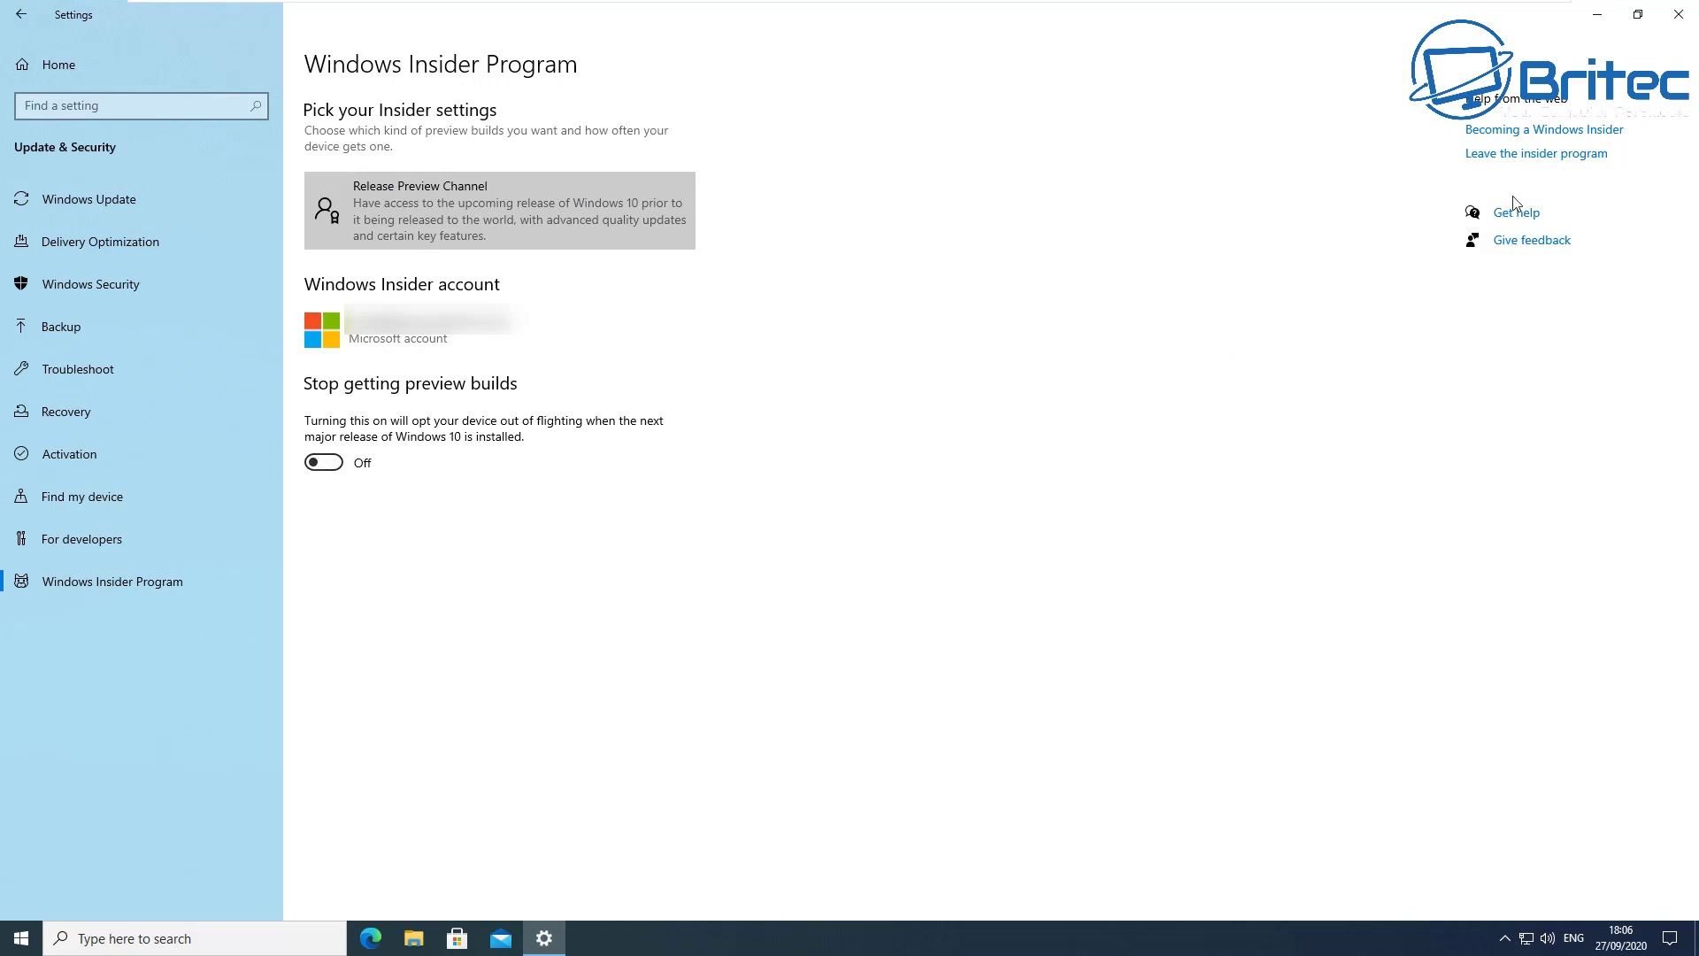
left_click(133, 202)
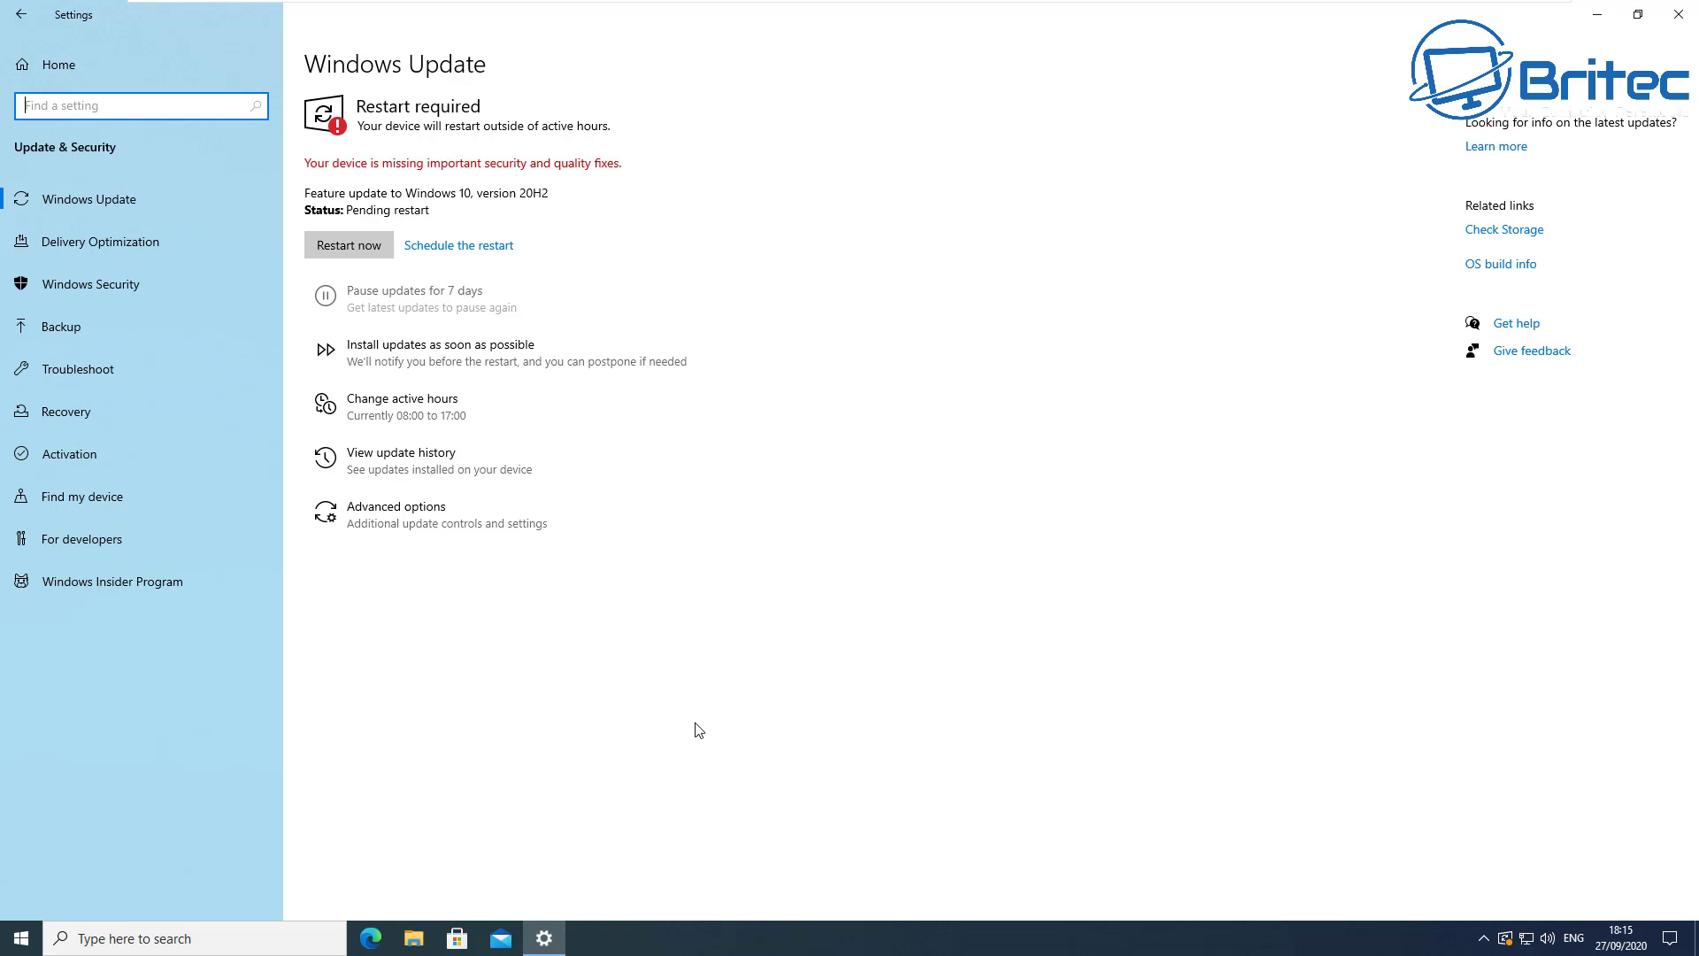
- Restart the PC now to install the 20H2 feature update
left_click(342, 247)
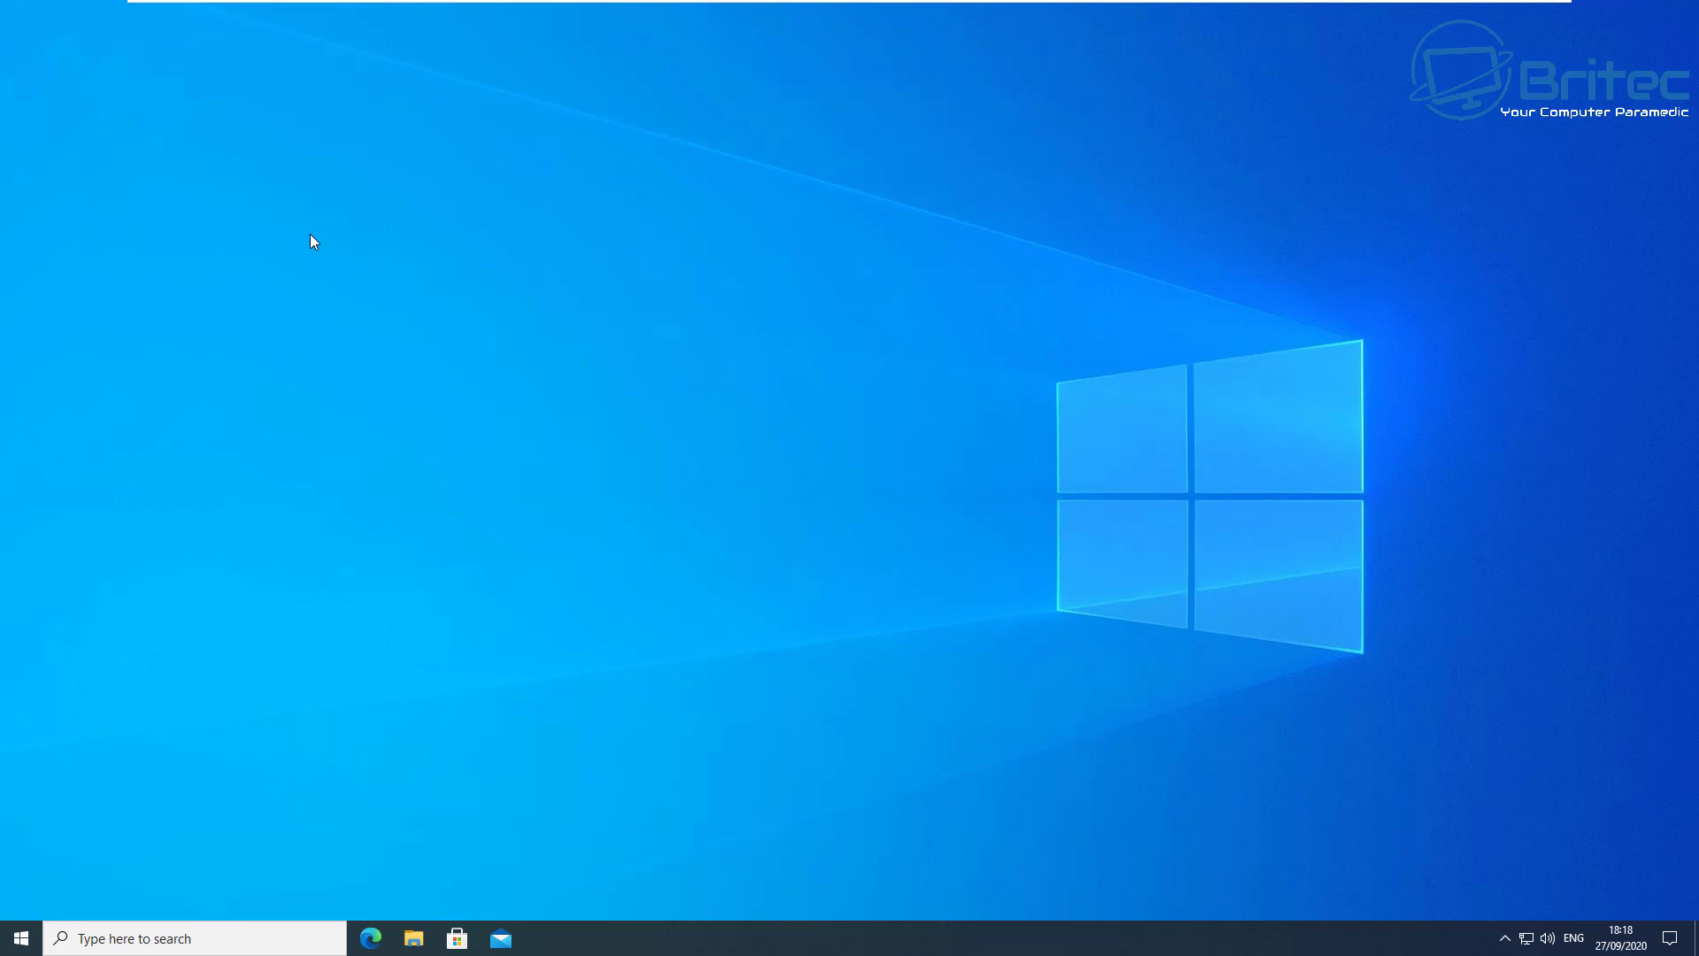
- Run winver to confirm Version 20H2 (OS Build 19042.541), then close the dialog
left_click(88, 936)
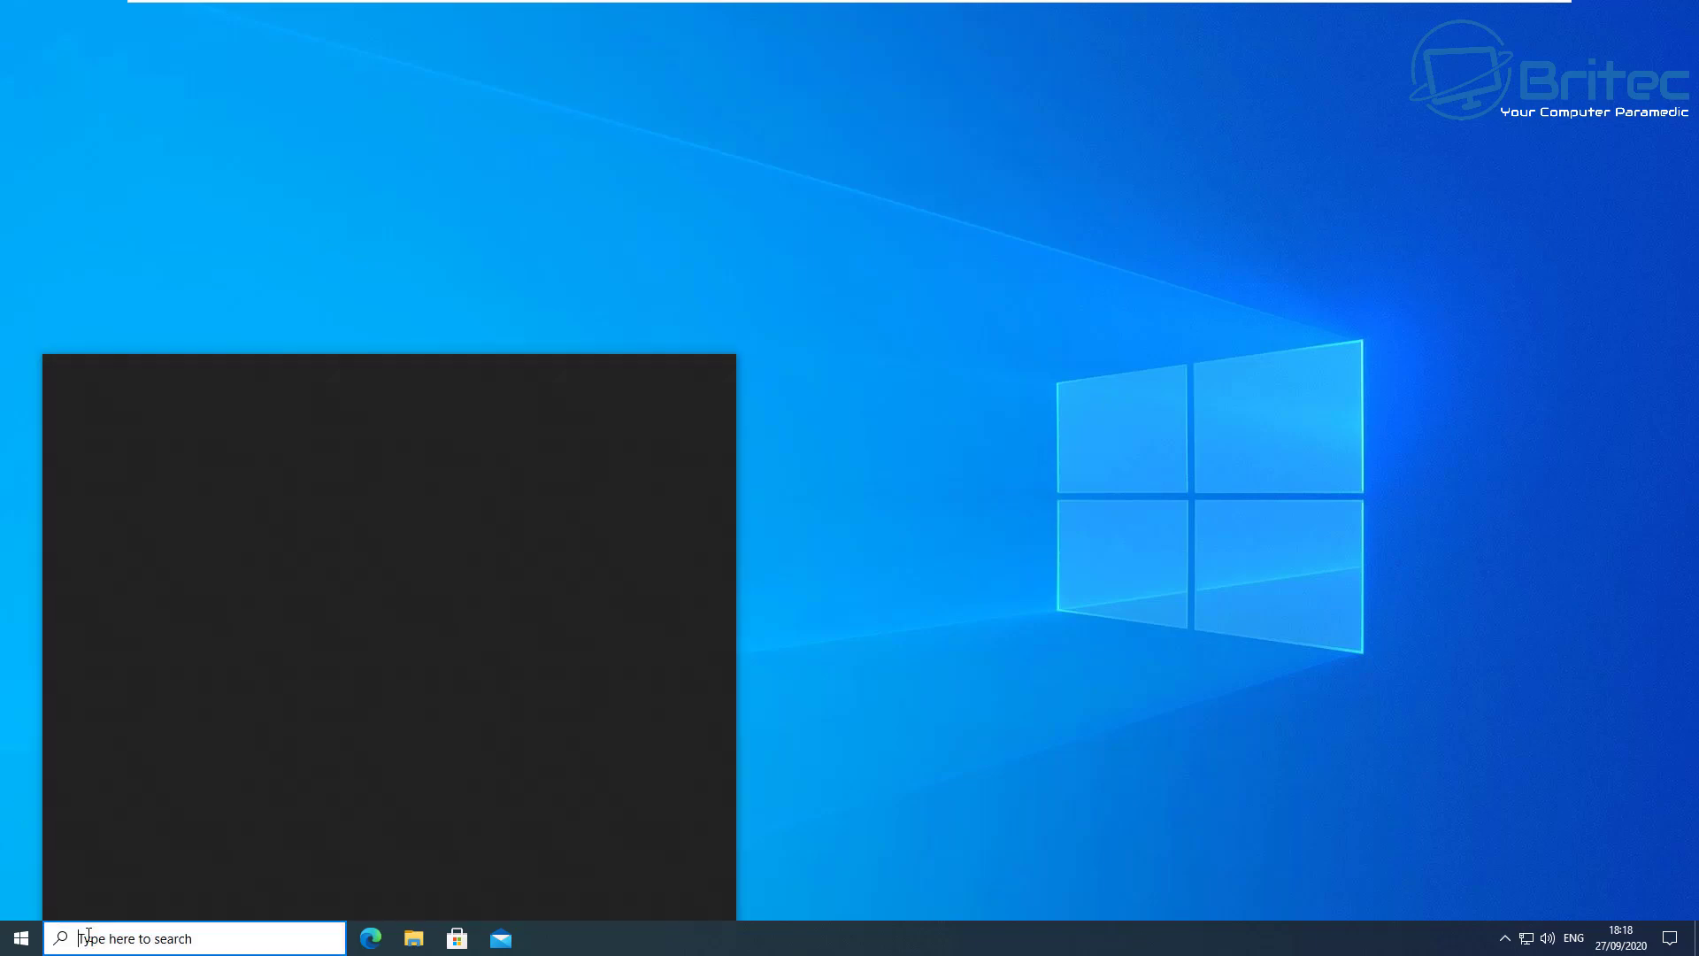
type("winver")
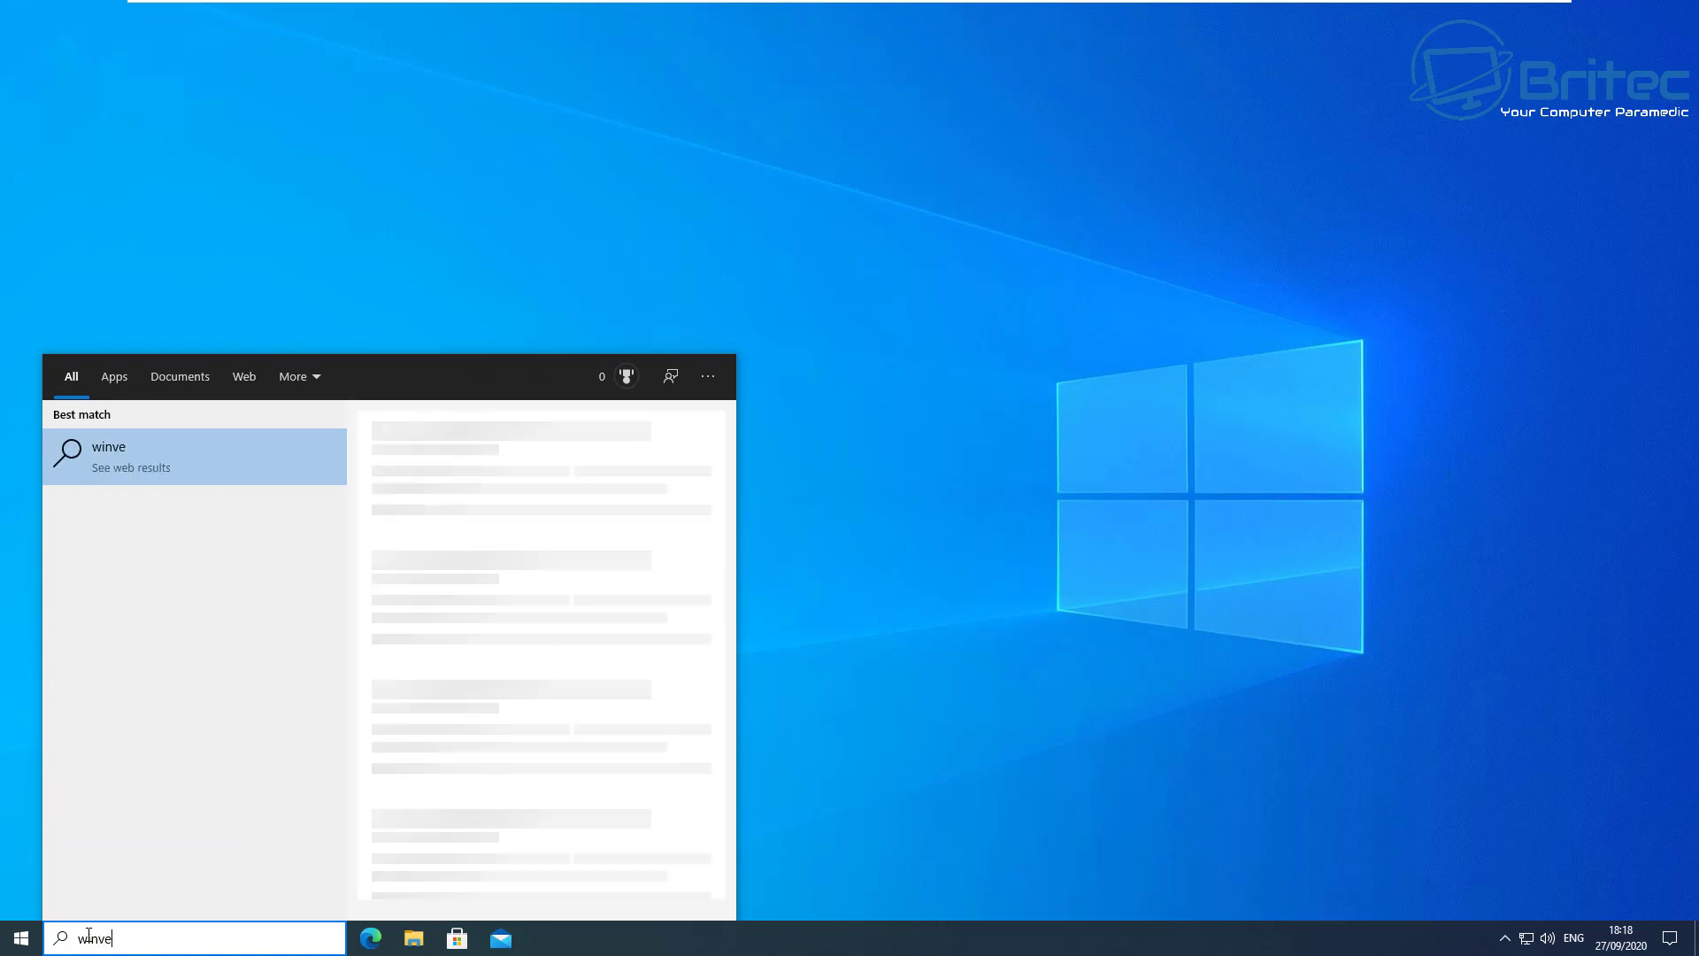
left_click(134, 453)
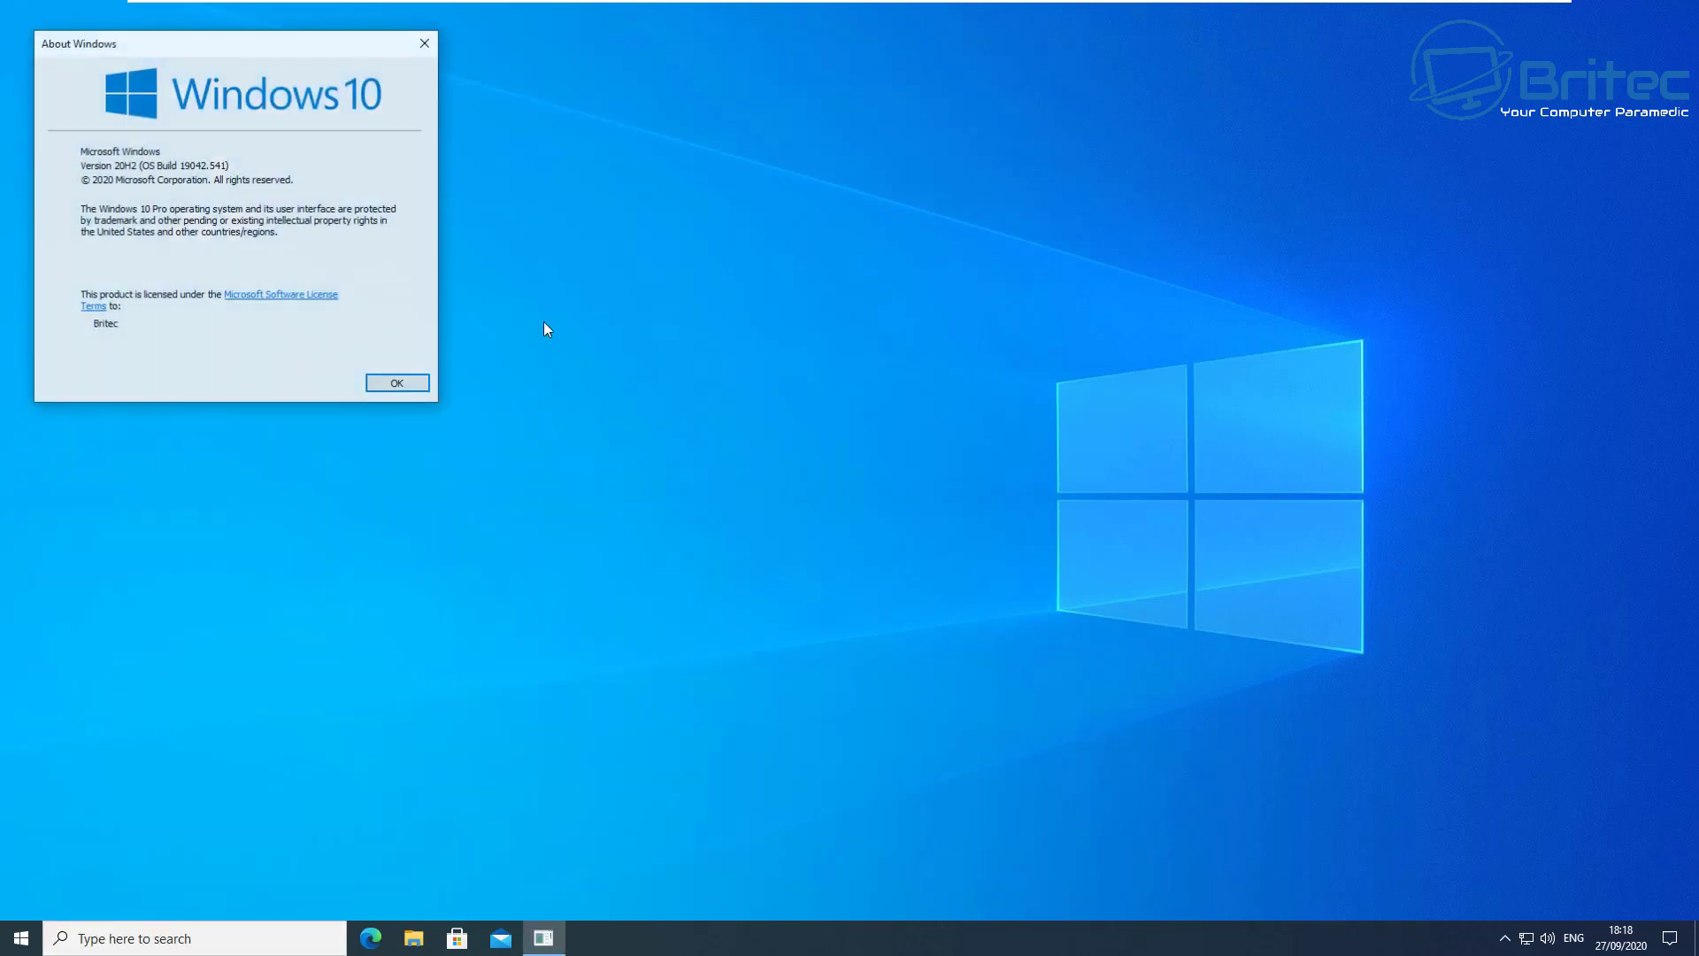
left_click_drag(172, 53, 742, 266)
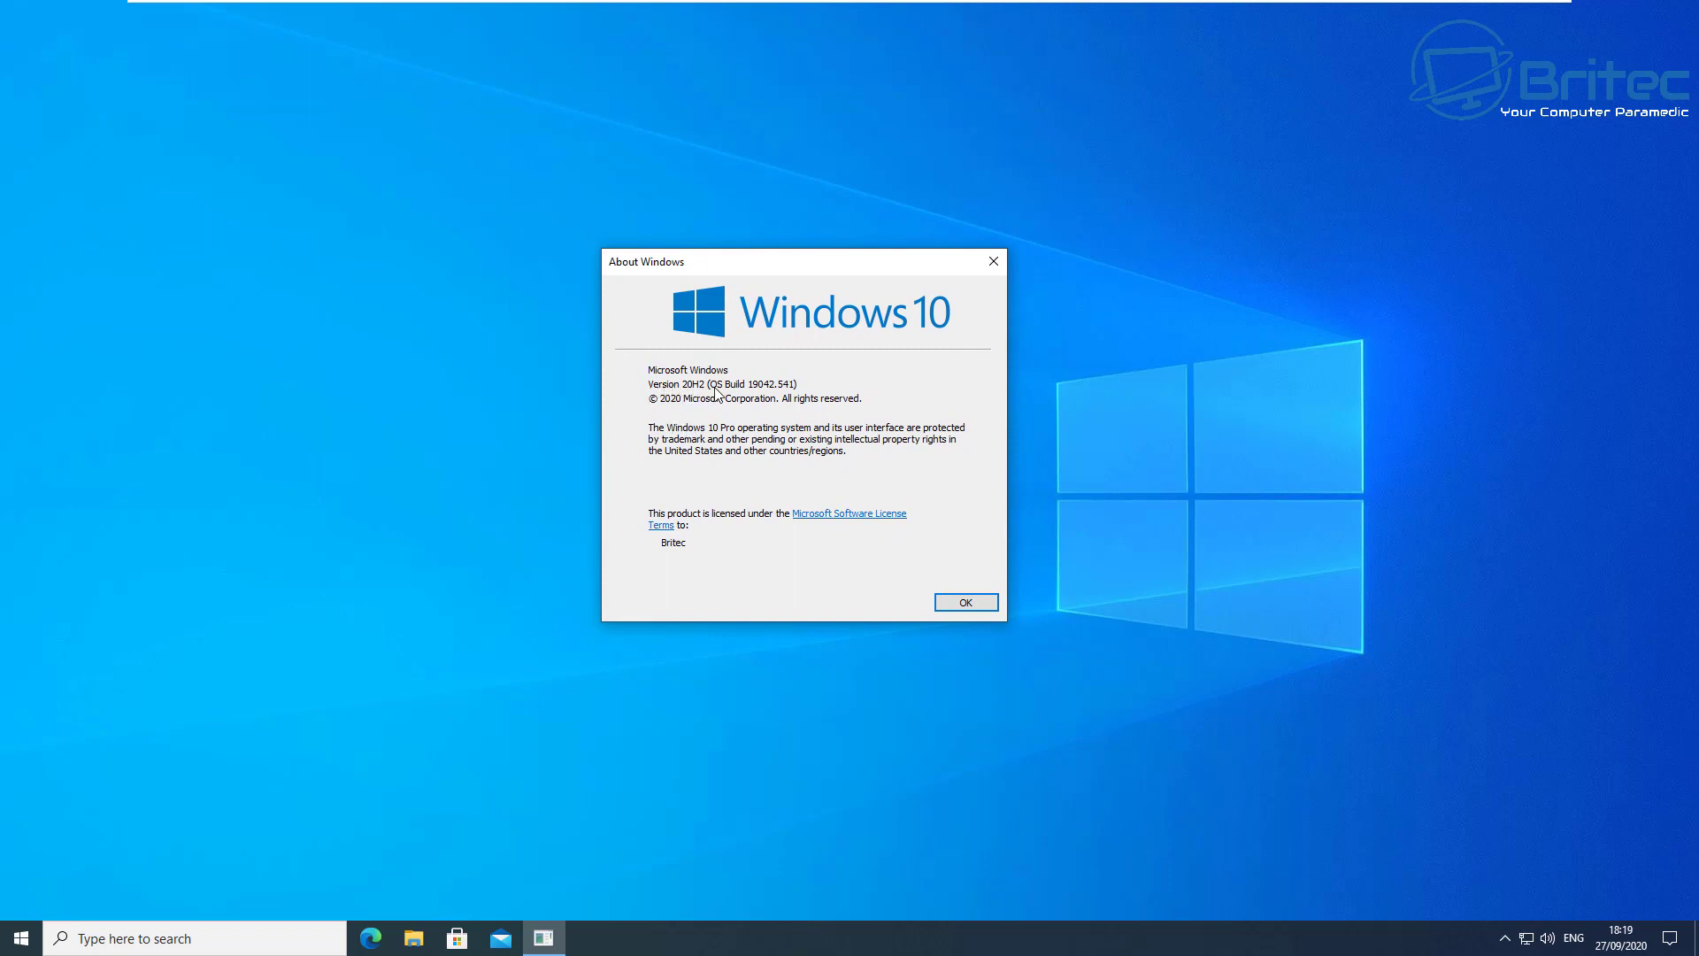
left_click(973, 602)
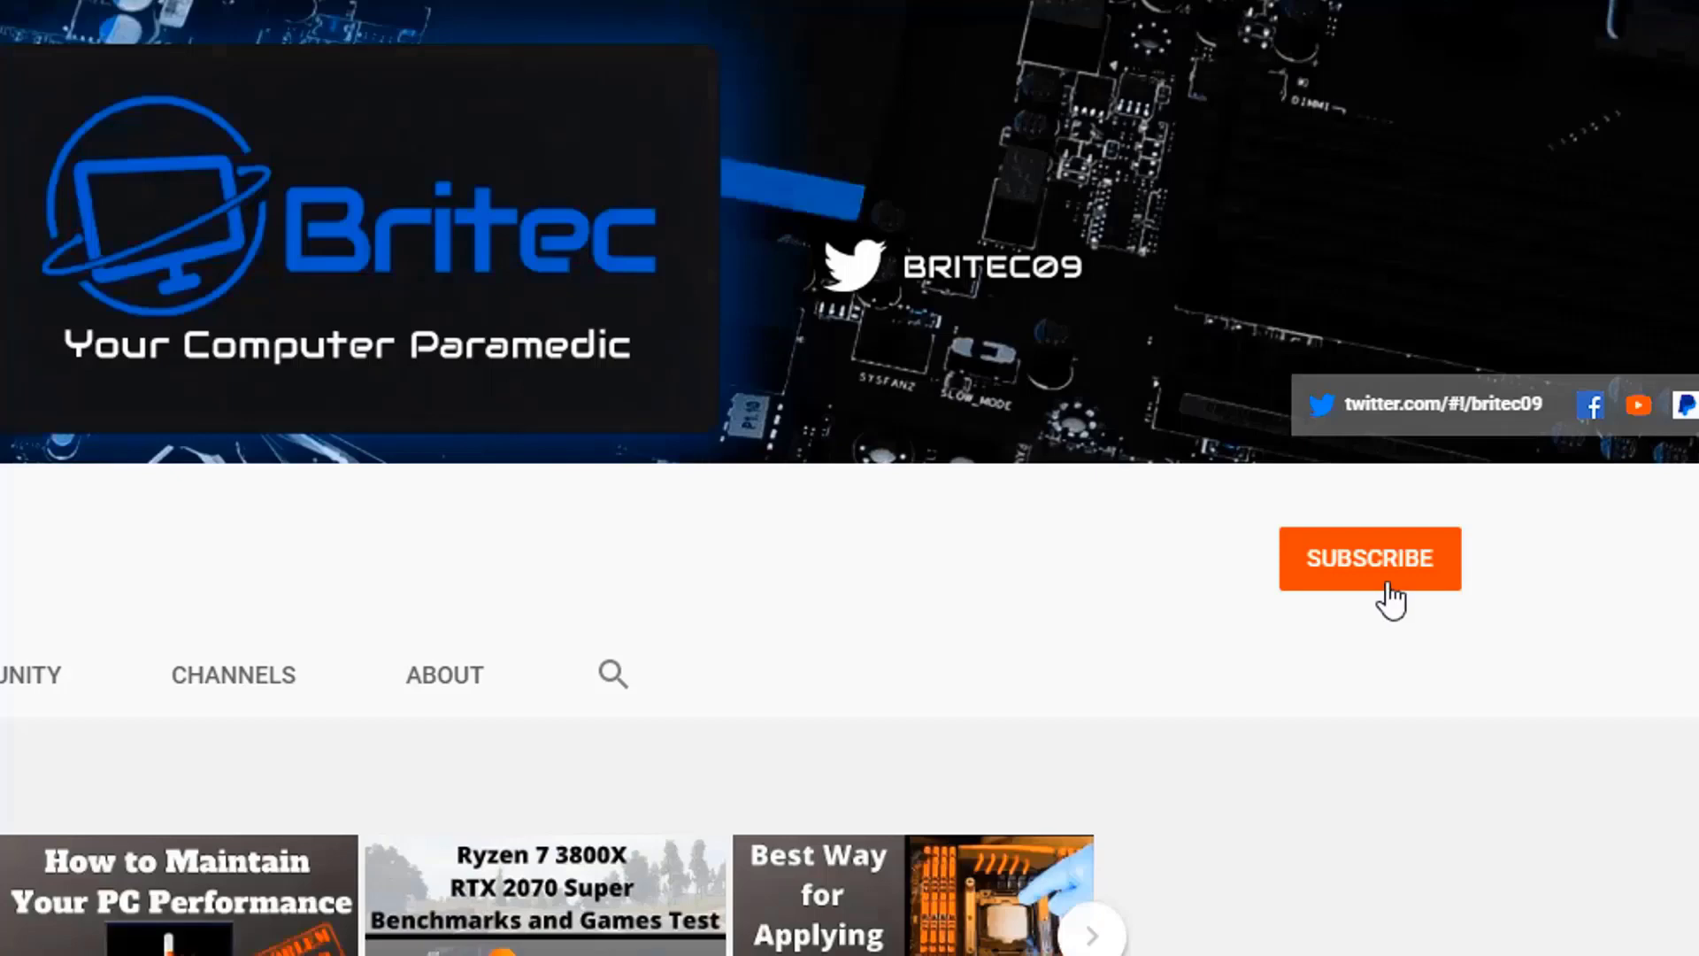
- Subscribe to the Britec YouTube channel and set its notification bell to All
left_click(1389, 600)
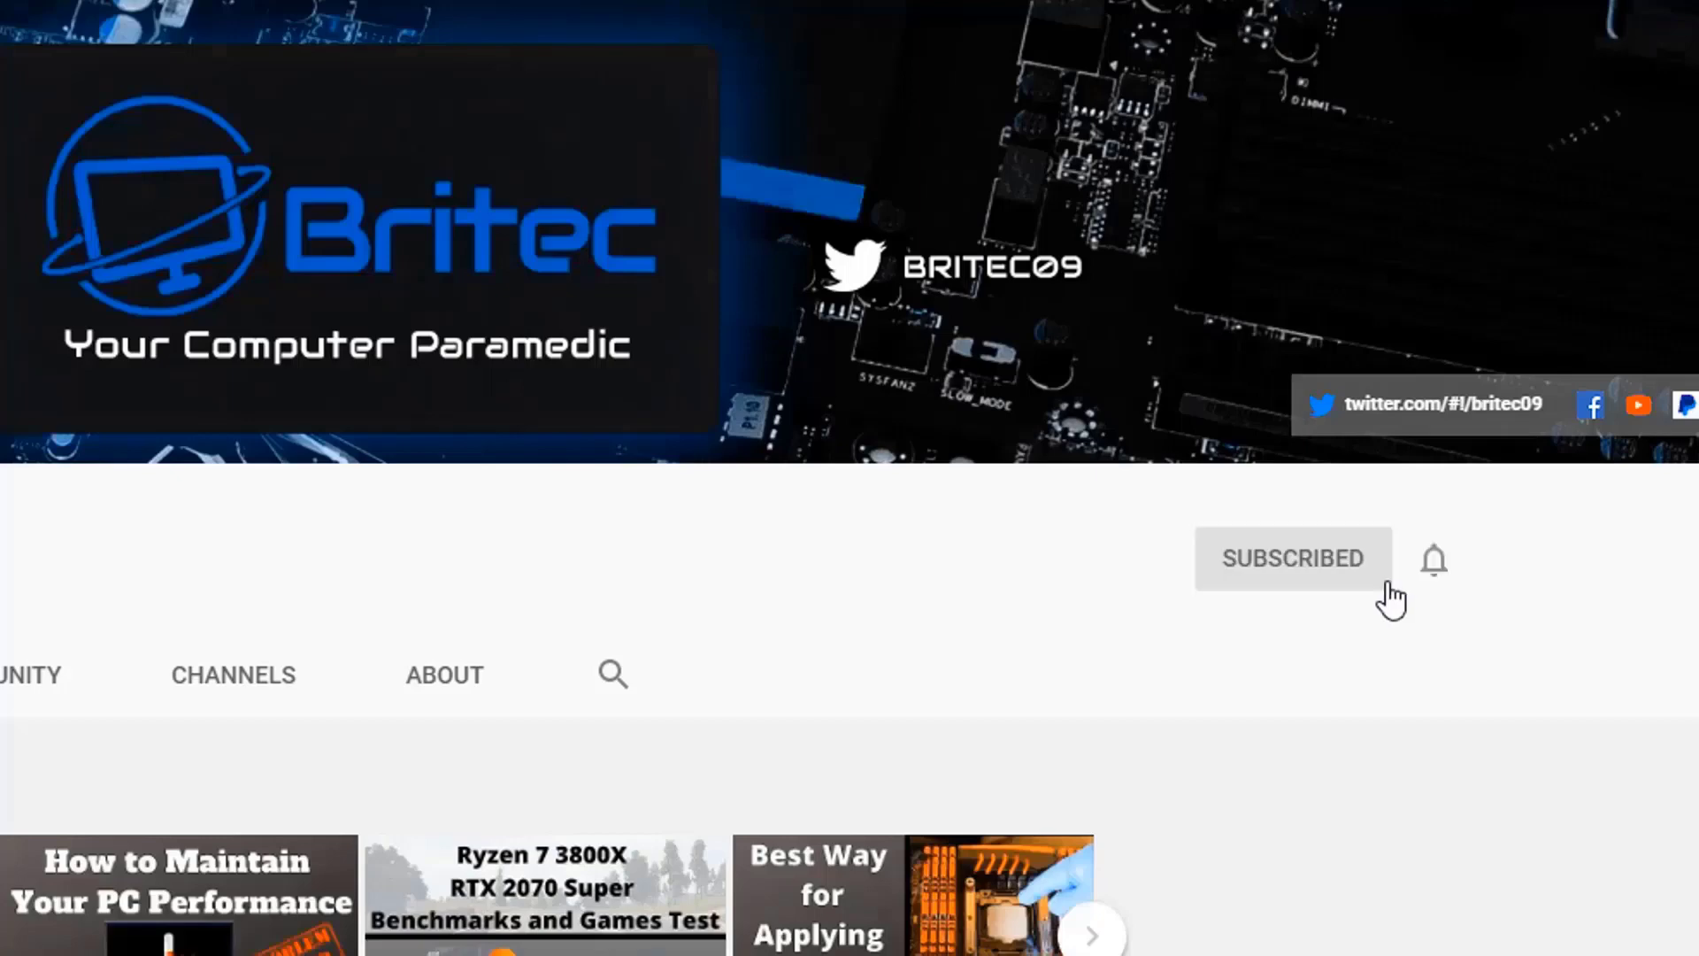
left_click(1435, 563)
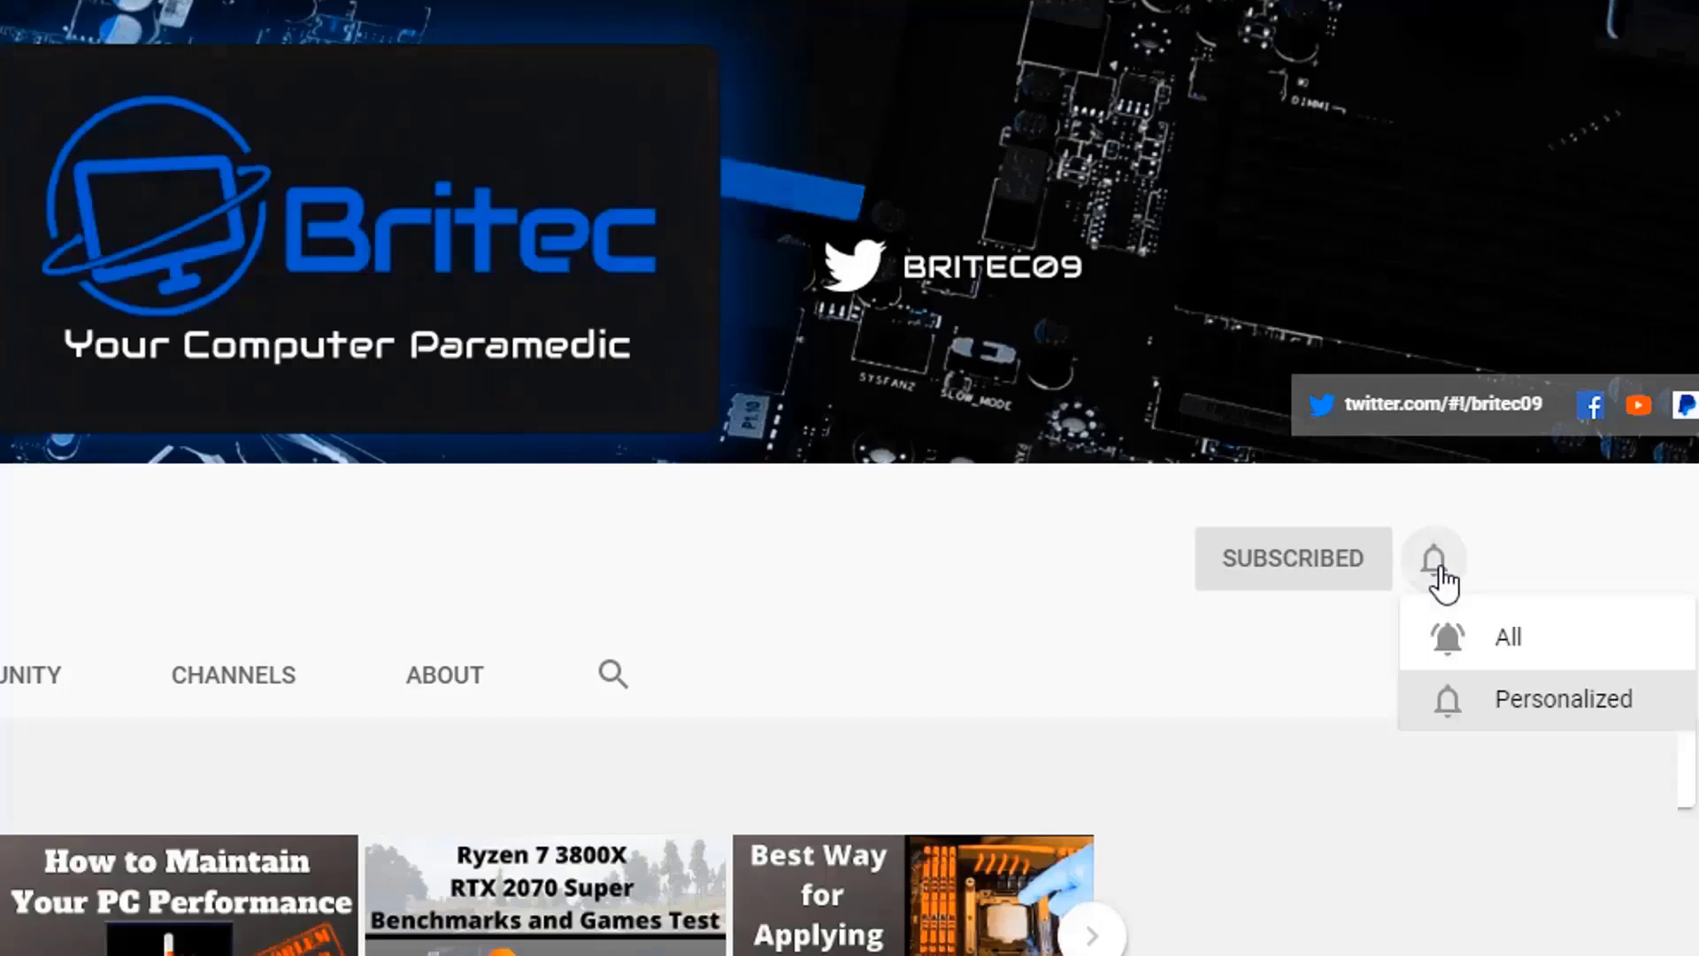
left_click(1476, 644)
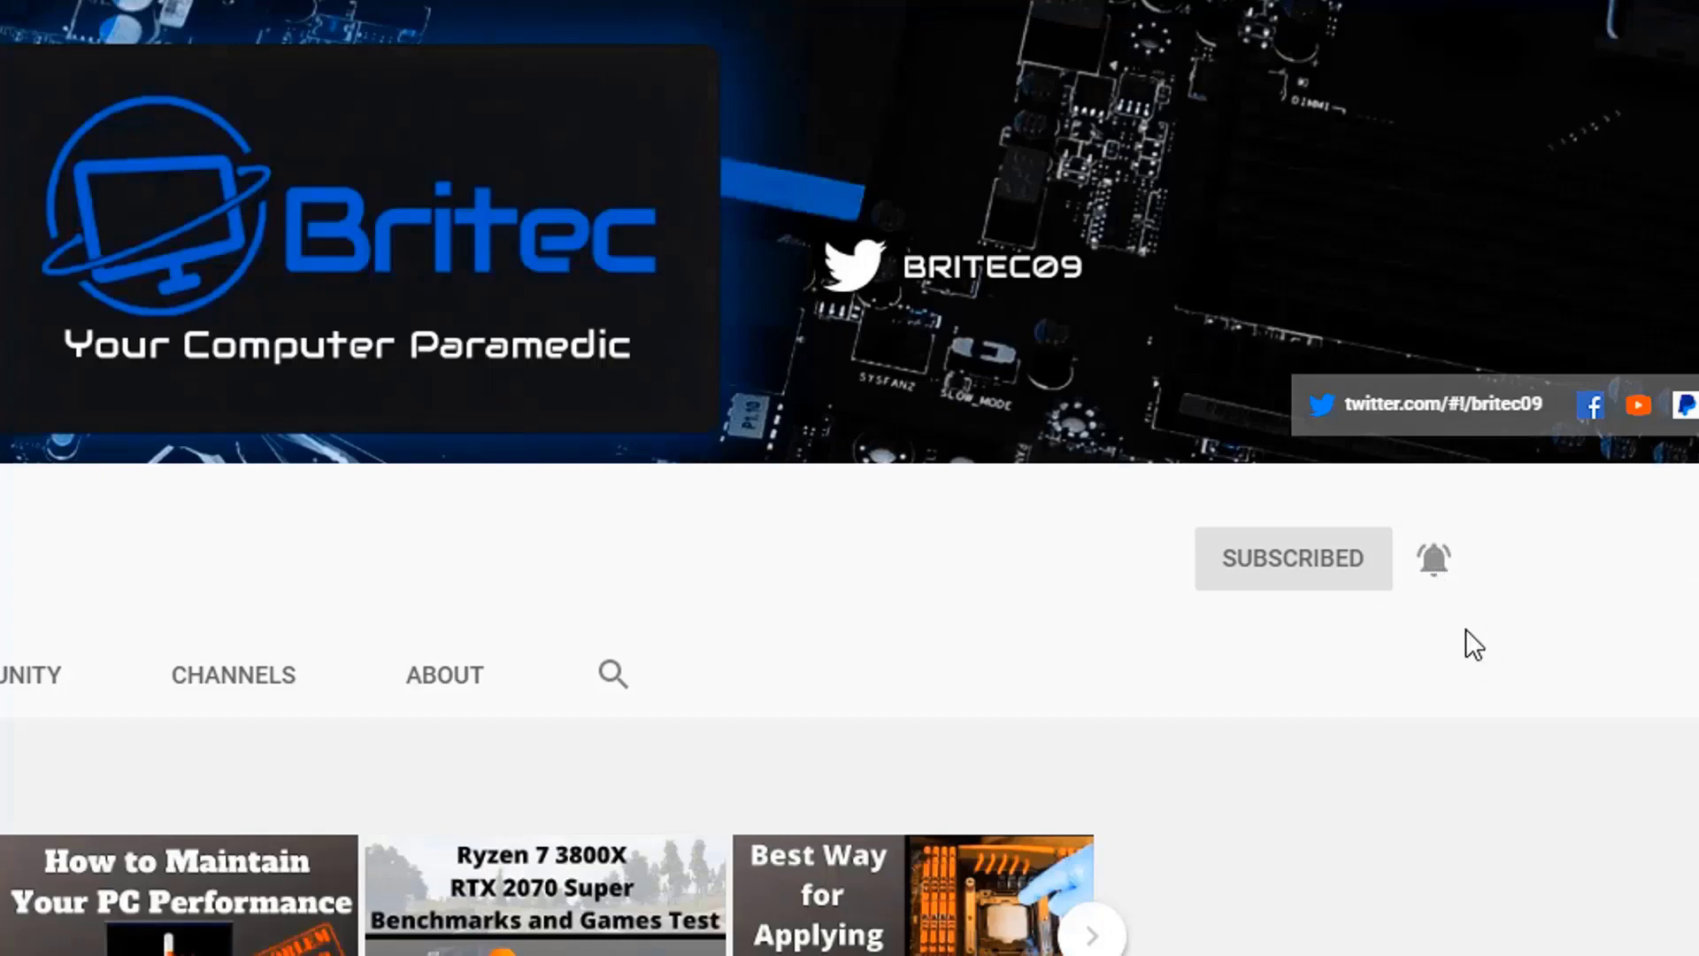